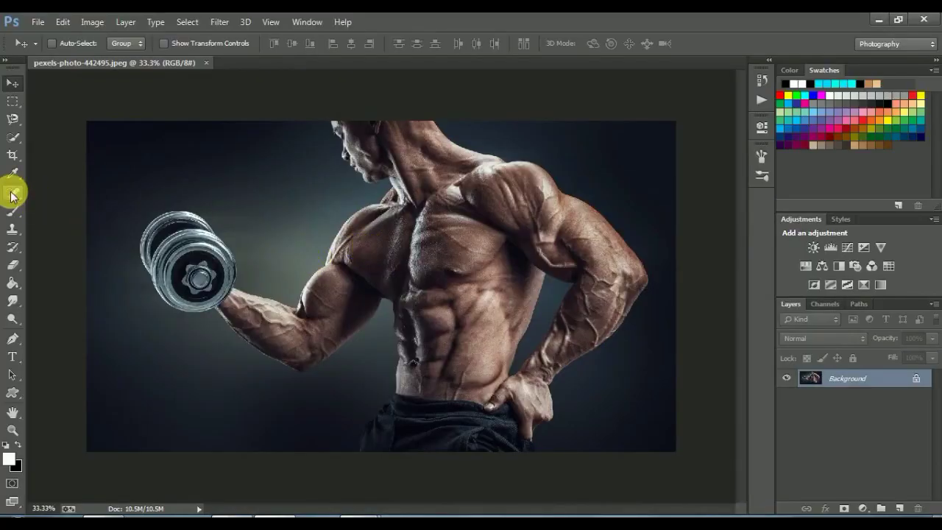
Open the Spot Healing Brush tool group to browse its healing tools.
{"action": "left_click", "coordinate": [12, 194]}
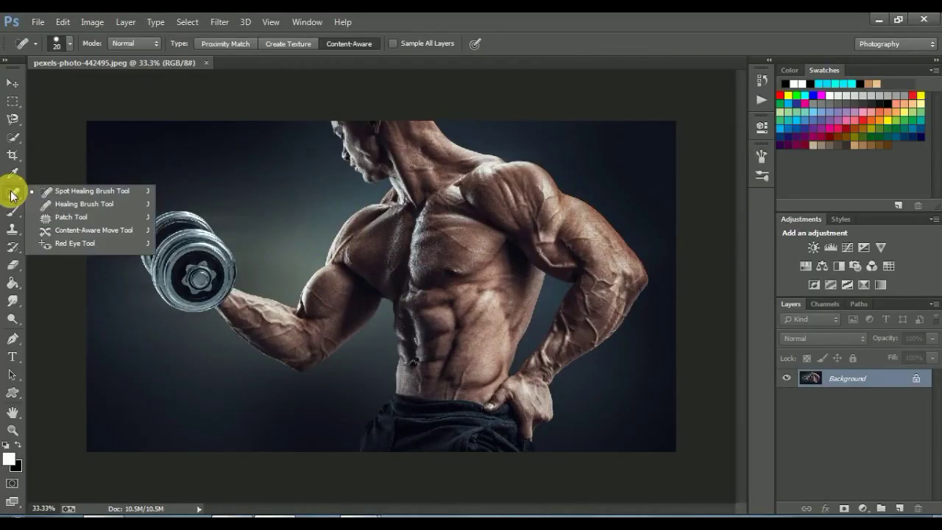
Choose the Quick Selection Tool with a smaller brush and select the torso from the waistband up.
{"action": "left_click", "coordinate": [12, 173]}
{"action": "left_click", "coordinate": [13, 139]}
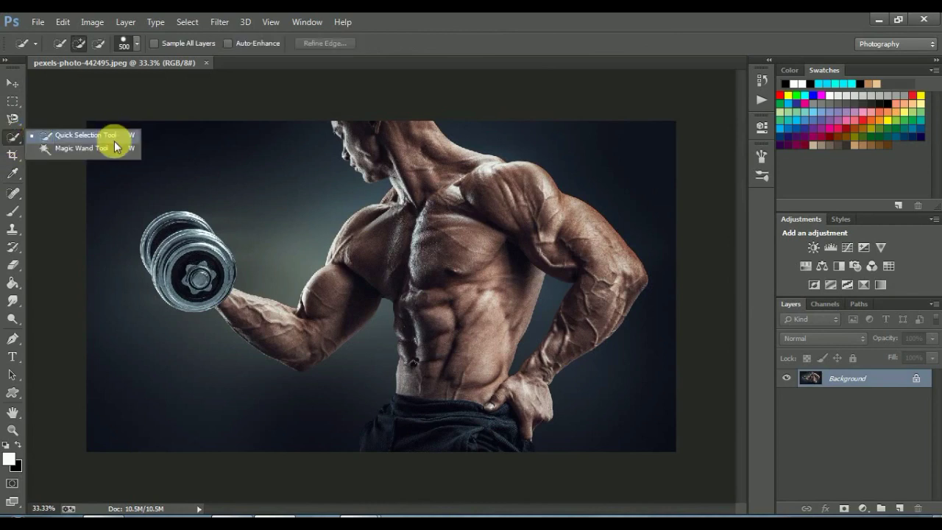
{"action": "left_click", "coordinate": [114, 140]}
{"action": "key", "text": "bracketleft"}
{"action": "key", "text": "bracketleft"}
{"action": "key", "text": "bracketleft"}
{"action": "mouse_move", "coordinate": [479, 455]}
{"action": "left_mouse_down"}
{"action": "mouse_move", "coordinate": [491, 284]}
{"action": "mouse_move", "coordinate": [395, 142]}
{"action": "mouse_move", "coordinate": [553, 261]}
{"action": "mouse_move", "coordinate": [589, 262]}
{"action": "mouse_move", "coordinate": [548, 208]}
{"action": "mouse_move", "coordinate": [638, 306]}
{"action": "mouse_move", "coordinate": [621, 330]}
{"action": "mouse_move", "coordinate": [593, 315]}
{"action": "mouse_move", "coordinate": [609, 332]}
{"action": "mouse_move", "coordinate": [599, 317]}
{"action": "mouse_move", "coordinate": [557, 357]}
{"action": "mouse_move", "coordinate": [544, 410]}
{"action": "mouse_move", "coordinate": [532, 418]}
{"action": "mouse_move", "coordinate": [551, 424]}
{"action": "mouse_move", "coordinate": [532, 378]}
{"action": "mouse_move", "coordinate": [518, 446]}
{"action": "mouse_move", "coordinate": [527, 458]}
{"action": "mouse_move", "coordinate": [468, 438]}
{"action": "mouse_move", "coordinate": [389, 458]}
{"action": "mouse_move", "coordinate": [386, 447]}
{"action": "mouse_move", "coordinate": [428, 440]}
{"action": "mouse_move", "coordinate": [426, 366]}
{"action": "mouse_move", "coordinate": [421, 331]}
{"action": "mouse_move", "coordinate": [422, 358]}
{"action": "mouse_move", "coordinate": [364, 248]}
{"action": "mouse_move", "coordinate": [406, 217]}
{"action": "mouse_move", "coordinate": [361, 135]}
{"action": "mouse_move", "coordinate": [366, 166]}
{"action": "left_mouse_up"}
Extend the selection over the neck, bicep, forearm and dumbbell.
{"action": "key", "text": "ctrl+plus"}
{"action": "mouse_move", "coordinate": [385, 130]}
{"action": "left_mouse_down"}
{"action": "mouse_move", "coordinate": [361, 213]}
{"action": "mouse_move", "coordinate": [376, 216]}
{"action": "mouse_move", "coordinate": [309, 466]}
{"action": "mouse_move", "coordinate": [91, 362]}
{"action": "mouse_move", "coordinate": [152, 368]}
{"action": "mouse_move", "coordinate": [140, 346]}
{"action": "left_mouse_up"}
{"action": "key", "text": "bracketleft"}
{"action": "left_click", "coordinate": [482, 509]}
{"action": "left_click_drag", "start_coordinate": [483, 509], "coordinate": [460, 509]}
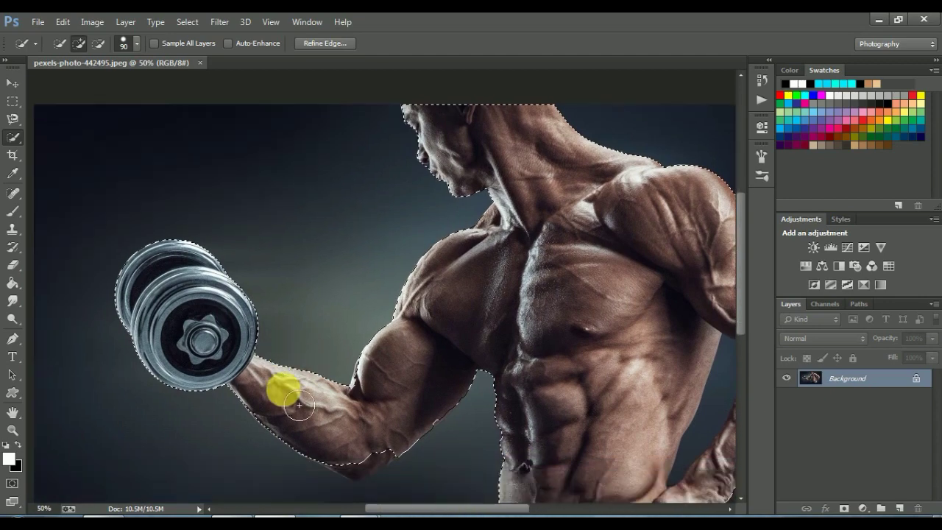
{"action": "mouse_move", "coordinate": [383, 464]}
{"action": "left_mouse_down"}
{"action": "mouse_move", "coordinate": [454, 404]}
{"action": "mouse_move", "coordinate": [447, 424]}
{"action": "mouse_move", "coordinate": [439, 395]}
{"action": "mouse_move", "coordinate": [459, 404]}
{"action": "mouse_move", "coordinate": [449, 416]}
{"action": "mouse_move", "coordinate": [465, 400]}
{"action": "mouse_move", "coordinate": [531, 420]}
{"action": "mouse_move", "coordinate": [540, 376]}
{"action": "mouse_move", "coordinate": [531, 301]}
{"action": "mouse_move", "coordinate": [438, 254]}
{"action": "mouse_move", "coordinate": [478, 277]}
{"action": "mouse_move", "coordinate": [528, 278]}
{"action": "mouse_move", "coordinate": [508, 298]}
{"action": "mouse_move", "coordinate": [499, 231]}
{"action": "mouse_move", "coordinate": [483, 216]}
{"action": "mouse_move", "coordinate": [534, 208]}
{"action": "mouse_move", "coordinate": [530, 231]}
{"action": "left_mouse_up"}
{"action": "scroll", "coordinate": [535, 338], "scroll_direction": "up", "scroll_amount": 2}
{"action": "scroll", "coordinate": [525, 294], "scroll_direction": "up", "scroll_amount": 3}
{"action": "scroll", "coordinate": [462, 266], "scroll_direction": "down", "scroll_amount": 2}
{"action": "scroll", "coordinate": [445, 251], "scroll_direction": "up", "scroll_amount": 2}
{"action": "scroll", "coordinate": [478, 277], "scroll_direction": "up", "scroll_amount": 1}
{"action": "scroll", "coordinate": [508, 298], "scroll_direction": "up", "scroll_amount": 2}
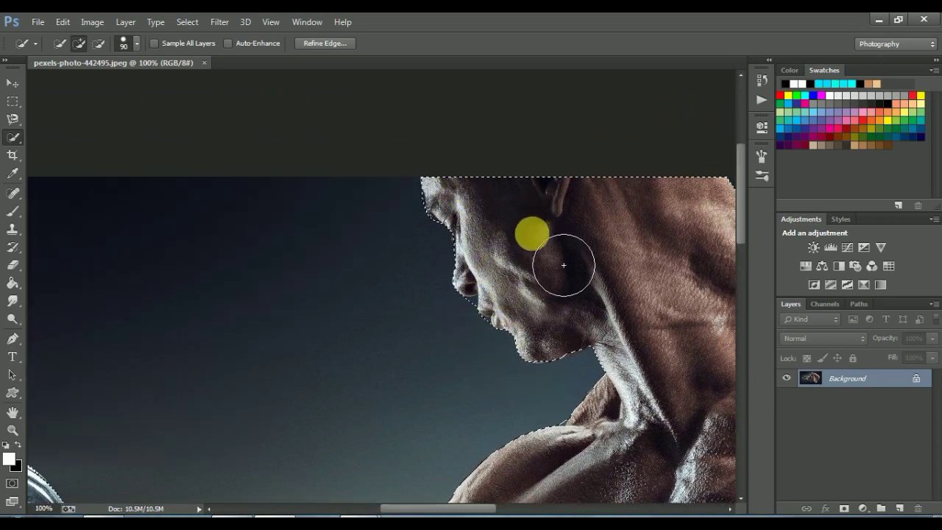
Subtract background from the selection along the forehead, face and nose using the Lasso with Alt.
{"action": "left_click", "coordinate": [13, 119]}
{"action": "mouse_move", "coordinate": [13, 124]}
{"action": "left_mouse_down"}
{"action": "mouse_move", "coordinate": [46, 131]}
{"action": "mouse_move", "coordinate": [51, 118]}
{"action": "left_mouse_up"}
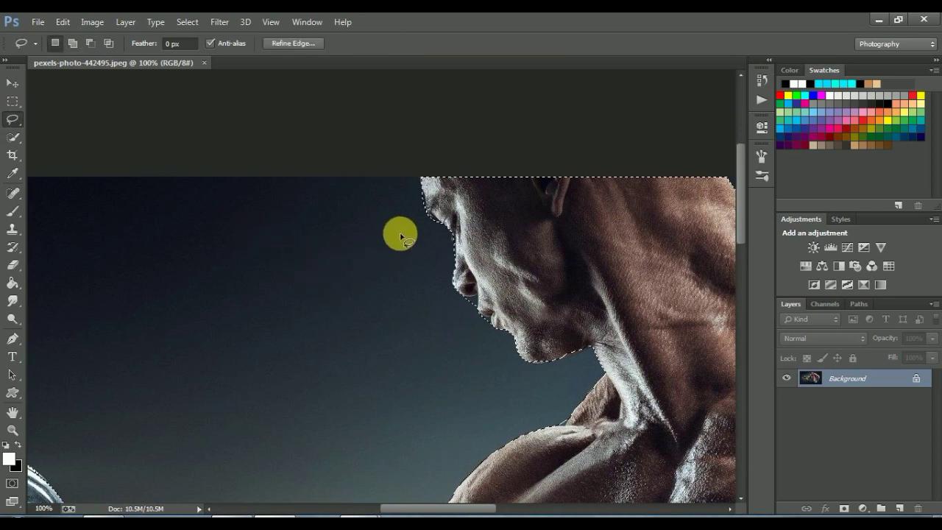
{"action": "mouse_move", "coordinate": [402, 235]}
{"action": "left_mouse_down"}
{"action": "mouse_move", "coordinate": [387, 231]}
{"action": "mouse_move", "coordinate": [416, 217]}
{"action": "mouse_move", "coordinate": [426, 197]}
{"action": "left_mouse_up"}
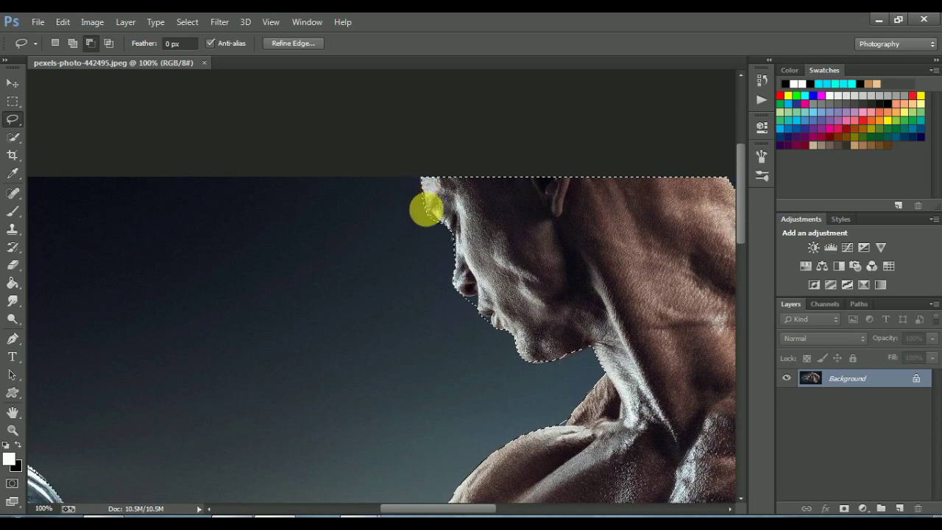
{"action": "key", "text": "alt"}
{"action": "mouse_move", "coordinate": [425, 210]}
{"action": "left_mouse_down"}
{"action": "mouse_move", "coordinate": [435, 217]}
{"action": "mouse_move", "coordinate": [420, 210]}
{"action": "mouse_move", "coordinate": [419, 197]}
{"action": "left_mouse_up"}
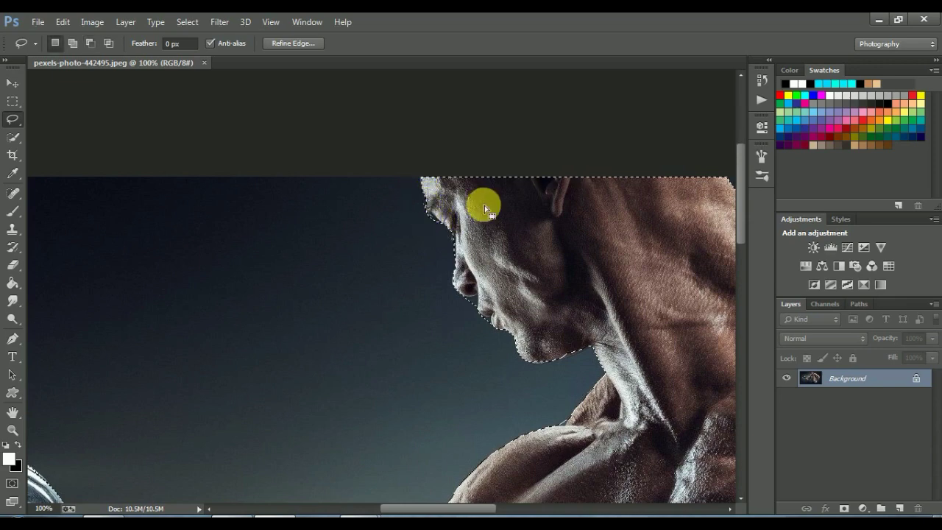
{"action": "key", "text": "ctrl+plus"}
{"action": "scroll", "coordinate": [480, 202], "scroll_direction": "up", "scroll_amount": 3}
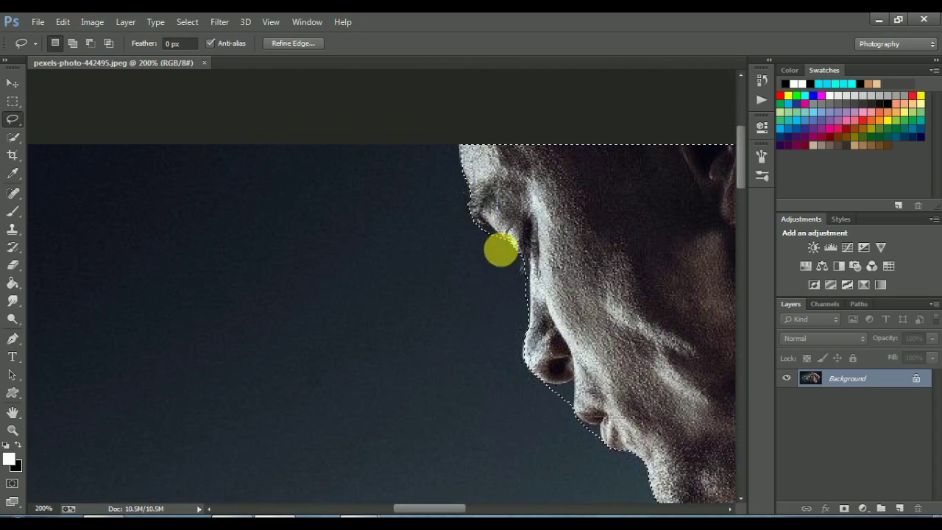
{"action": "key", "text": "alt"}
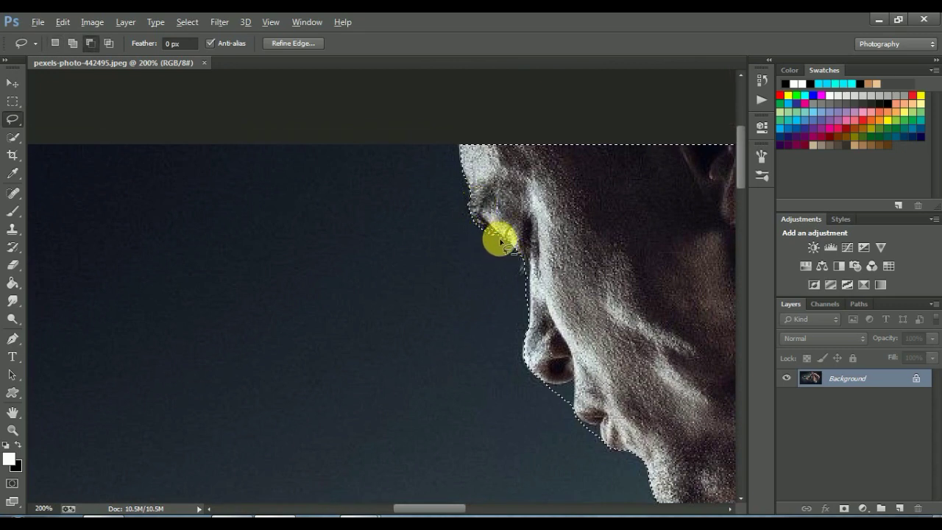
{"action": "mouse_move", "coordinate": [479, 241]}
{"action": "left_mouse_down"}
{"action": "mouse_move", "coordinate": [498, 237]}
{"action": "mouse_move", "coordinate": [498, 277]}
{"action": "mouse_move", "coordinate": [545, 355]}
{"action": "left_mouse_up"}
{"action": "scroll", "coordinate": [544, 355], "scroll_direction": "down", "scroll_amount": 3}
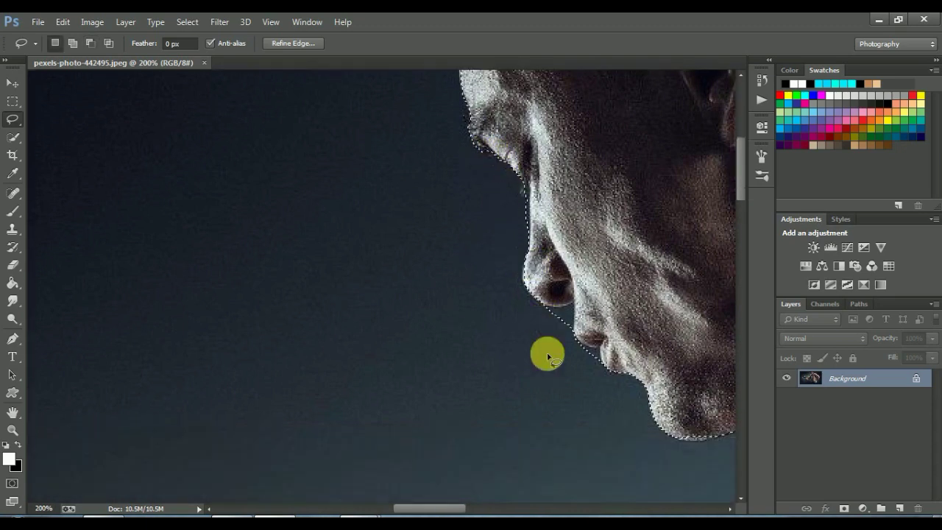
{"action": "key", "text": "alt"}
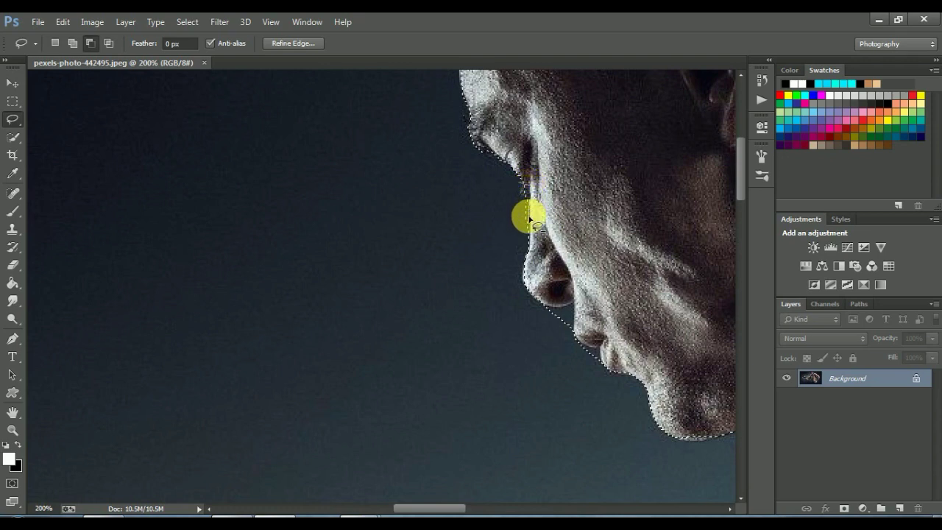
{"action": "mouse_move", "coordinate": [529, 245]}
{"action": "left_mouse_down"}
{"action": "mouse_move", "coordinate": [511, 223]}
{"action": "mouse_move", "coordinate": [517, 189]}
{"action": "left_mouse_up"}
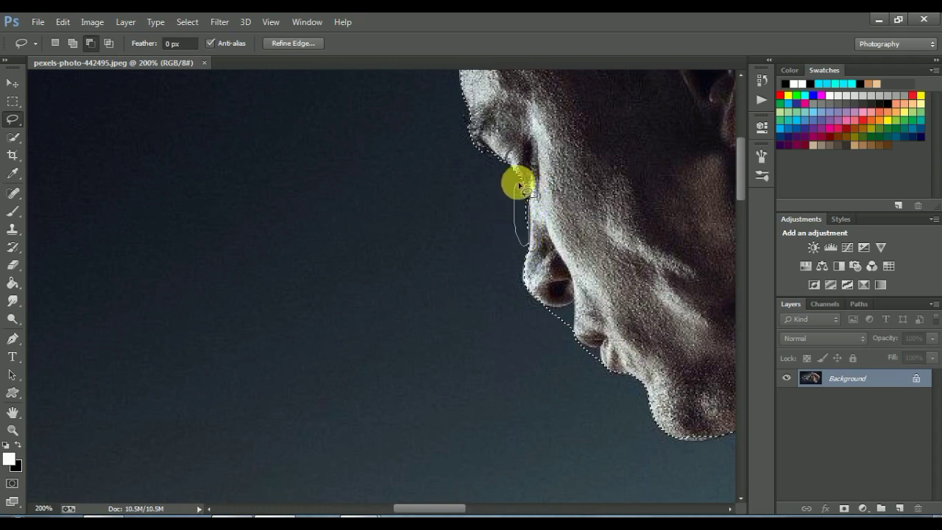
{"action": "scroll", "coordinate": [581, 316], "scroll_direction": "down", "scroll_amount": 2}
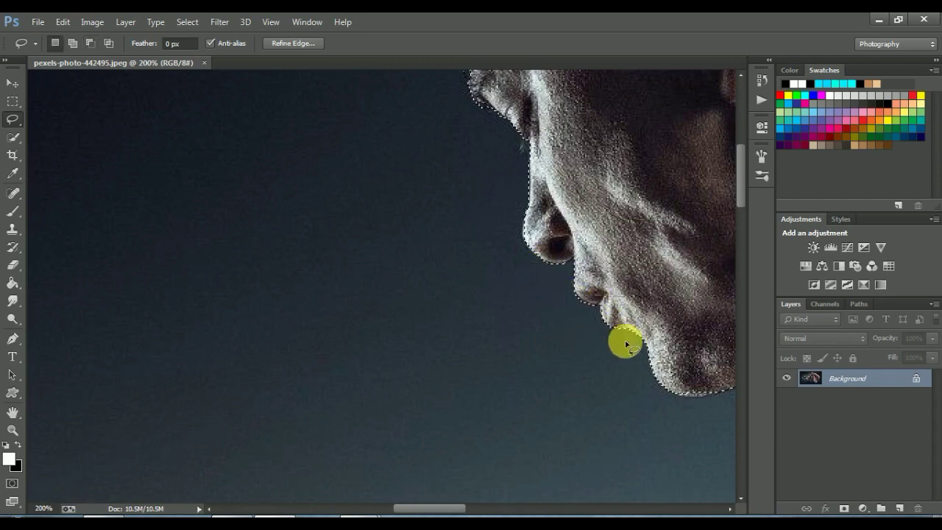
{"action": "key", "text": "ctrl+minus"}
Remove the gap between arm and torso, re-add the forearm, and copy the figure to a new layer.
{"action": "key", "text": "w"}
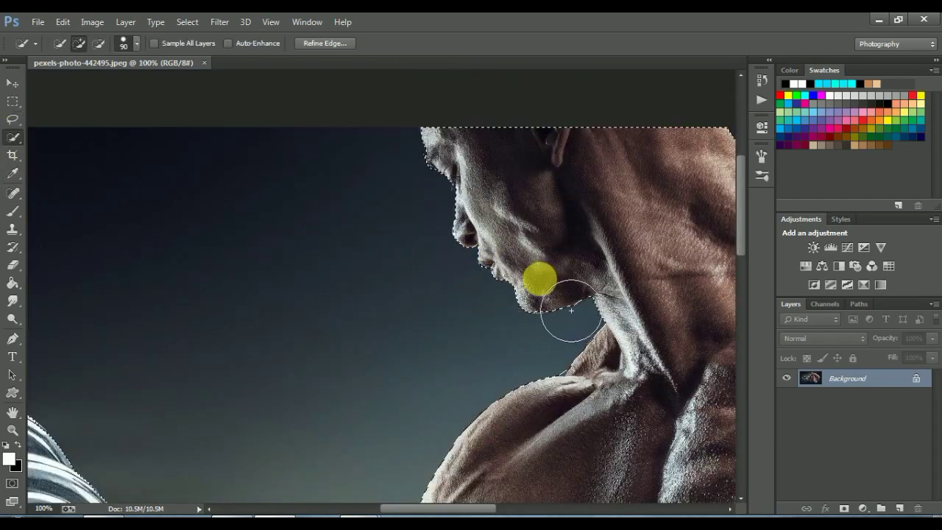
{"action": "left_click", "coordinate": [11, 117]}
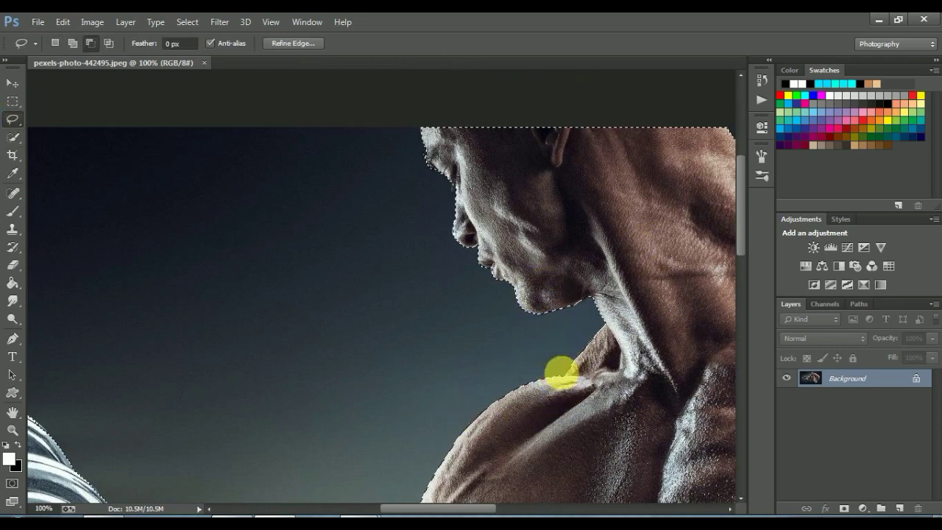
{"action": "key", "text": "ctrl+minus"}
{"action": "key", "text": "ctrl+minus"}
{"action": "key", "text": "ctrl+minus"}
{"action": "key", "text": "ctrl+minus"}
{"action": "key", "text": "ctrl+plus"}
{"action": "key", "text": "ctrl+plus"}
{"action": "key", "text": "w"}
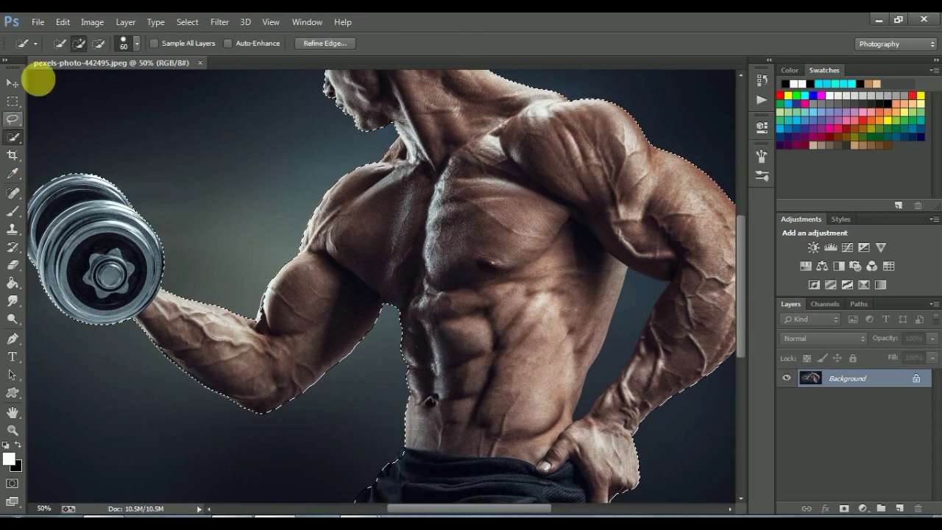
{"action": "mouse_move", "coordinate": [631, 347]}
{"action": "left_mouse_down"}
{"action": "mouse_move", "coordinate": [623, 331]}
{"action": "mouse_move", "coordinate": [589, 391]}
{"action": "left_mouse_up"}
{"action": "key", "text": "bracketleft"}
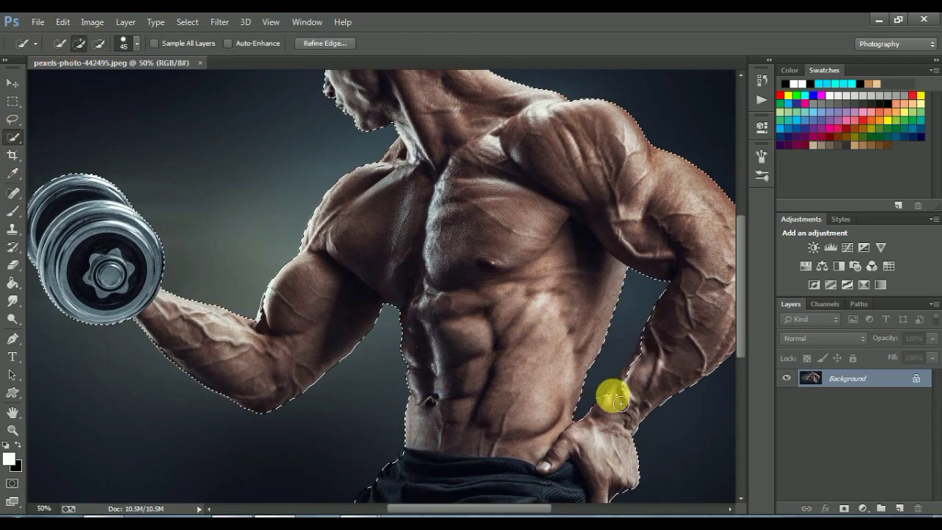
{"action": "mouse_move", "coordinate": [642, 375]}
{"action": "left_mouse_down"}
{"action": "mouse_move", "coordinate": [653, 350]}
{"action": "mouse_move", "coordinate": [633, 361]}
{"action": "left_mouse_up"}
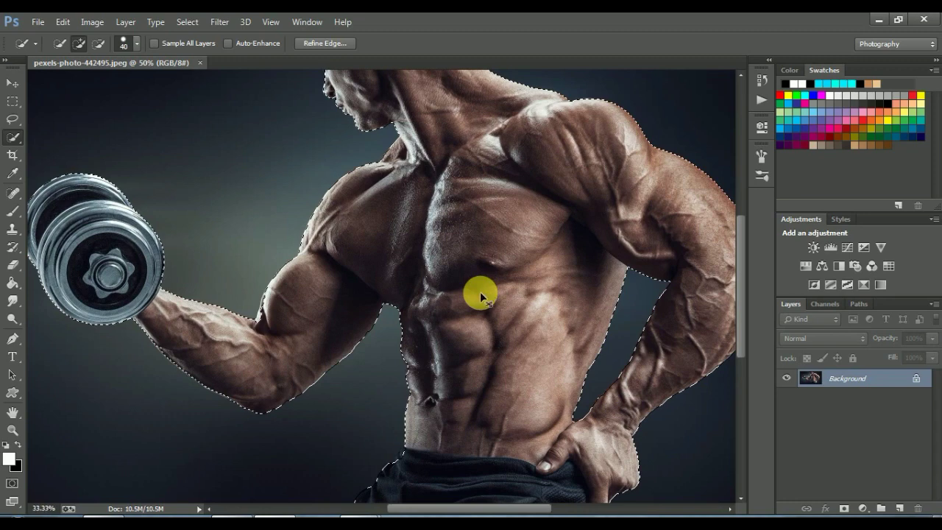
{"action": "key", "text": "ctrl+minus"}
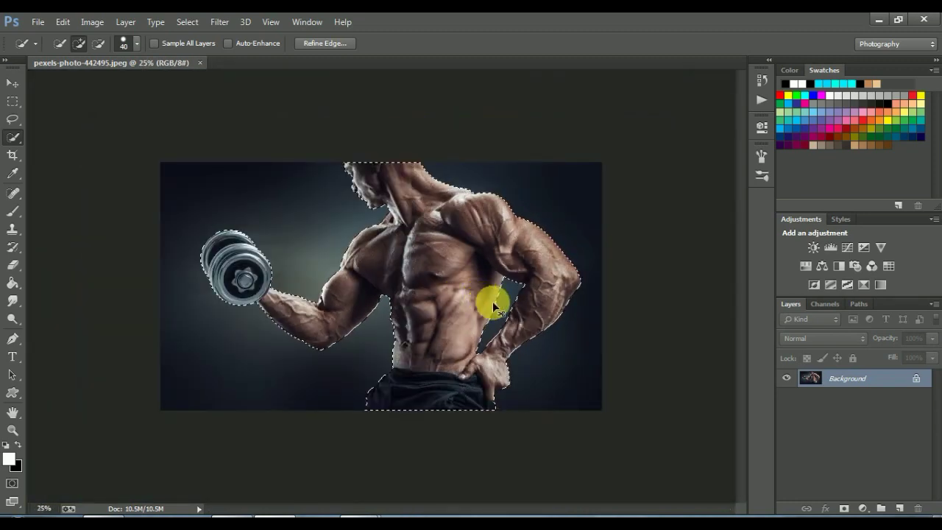
{"action": "key", "text": "ctrl+j"}
Check the cut-out, then fill Layer 1's figure with solid blue and deselect.
{"action": "left_click", "coordinate": [791, 398]}
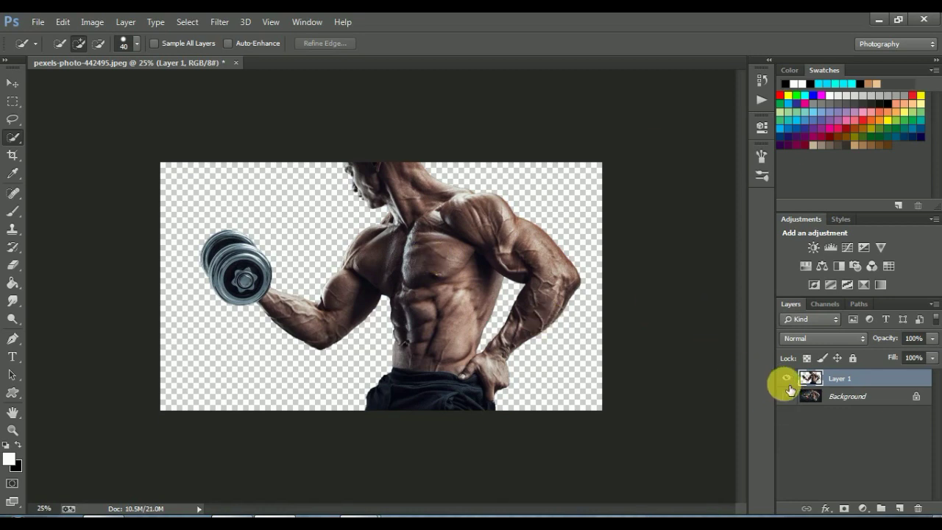
{"action": "left_click", "coordinate": [789, 398]}
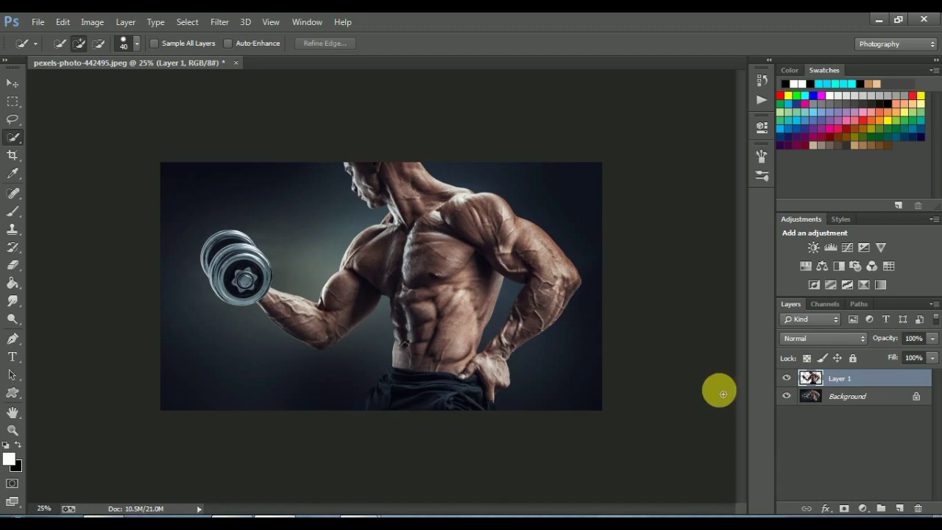
{"action": "left_click", "coordinate": [810, 378], "text": "ctrl"}
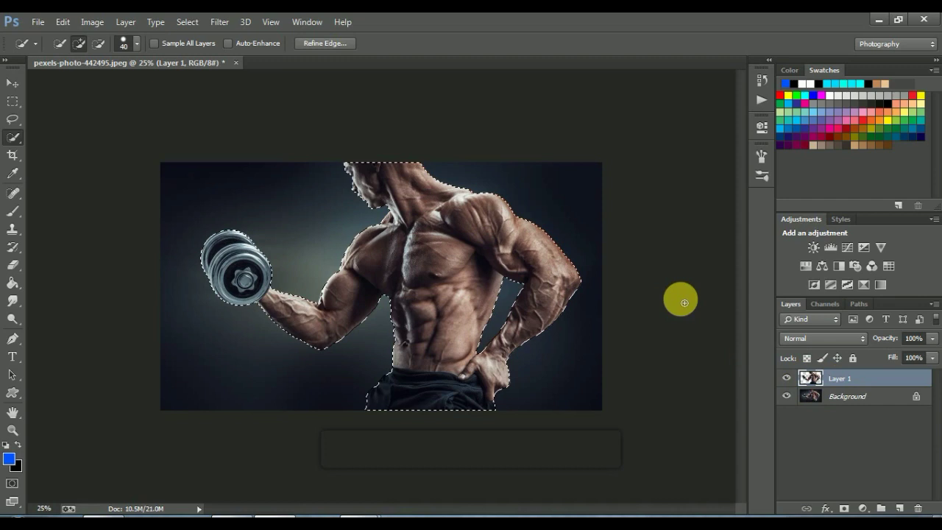
{"action": "left_click", "coordinate": [9, 459]}
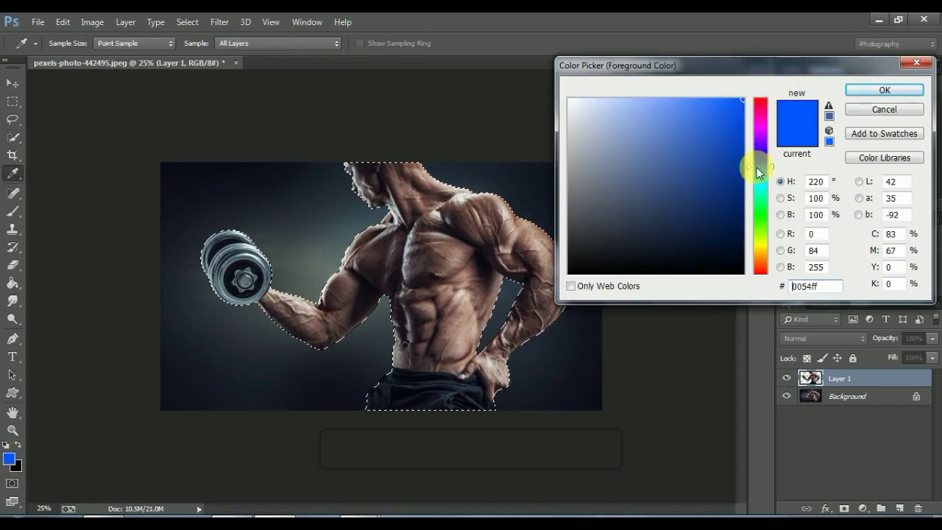
{"action": "left_click", "coordinate": [887, 90]}
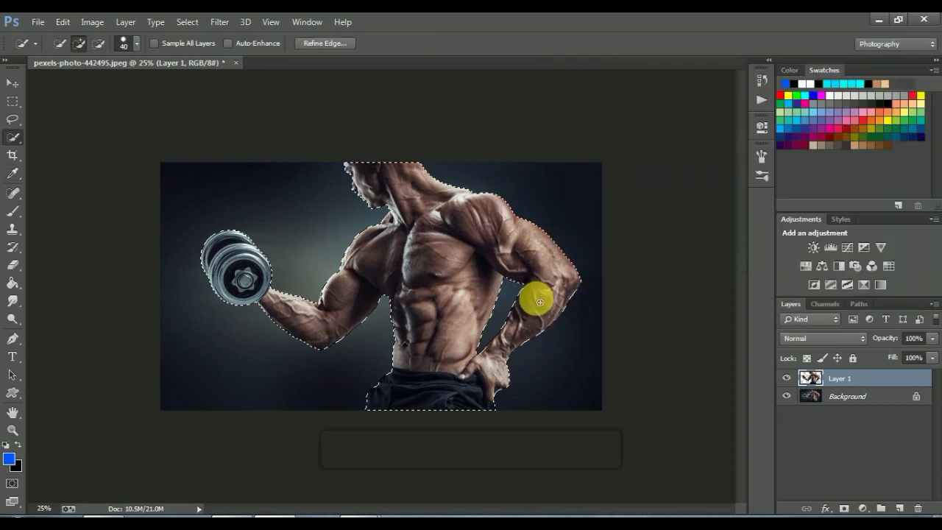
{"action": "key", "text": "alt+BackSpace"}
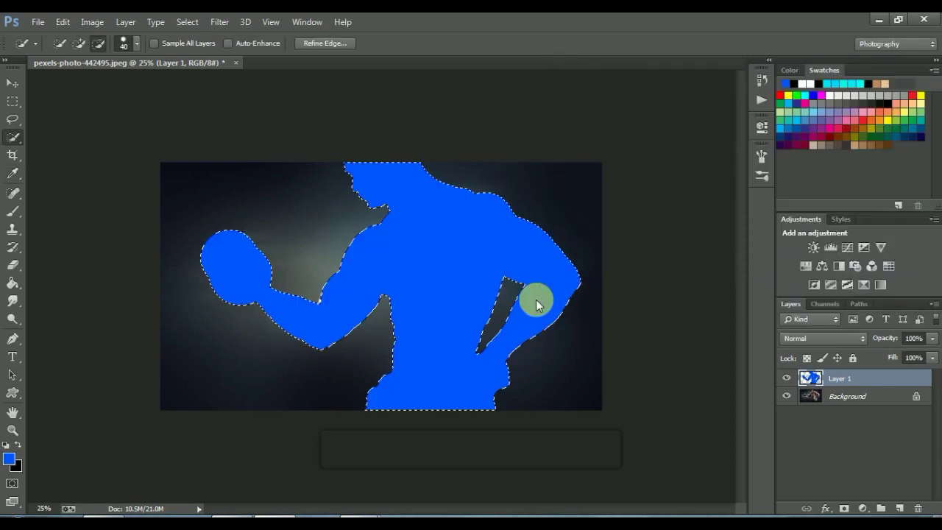
{"action": "key", "text": "ctrl+d"}
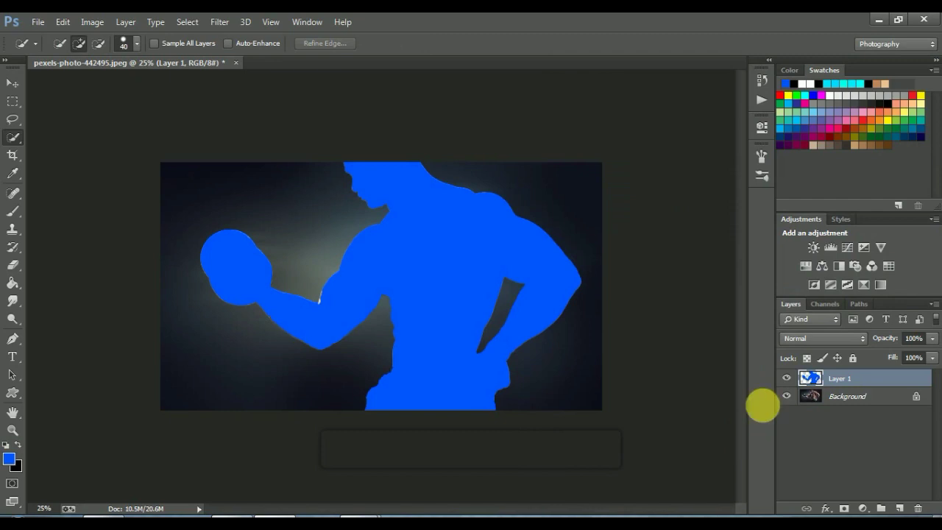
Toggle the blue silhouette layer to compare with the photo, leaving it hidden.
{"action": "left_click", "coordinate": [788, 378]}
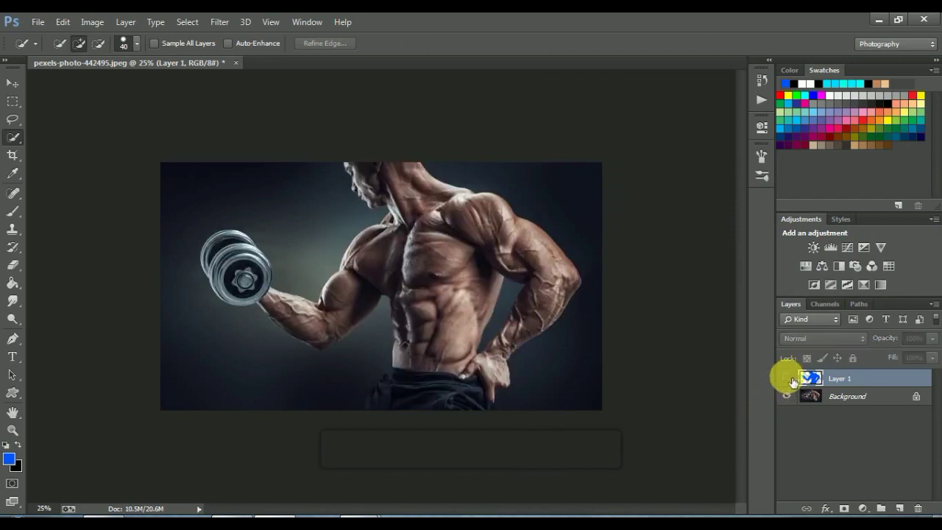
{"action": "left_click", "coordinate": [787, 379]}
{"action": "left_click", "coordinate": [787, 379]}
{"action": "left_click", "coordinate": [787, 378]}
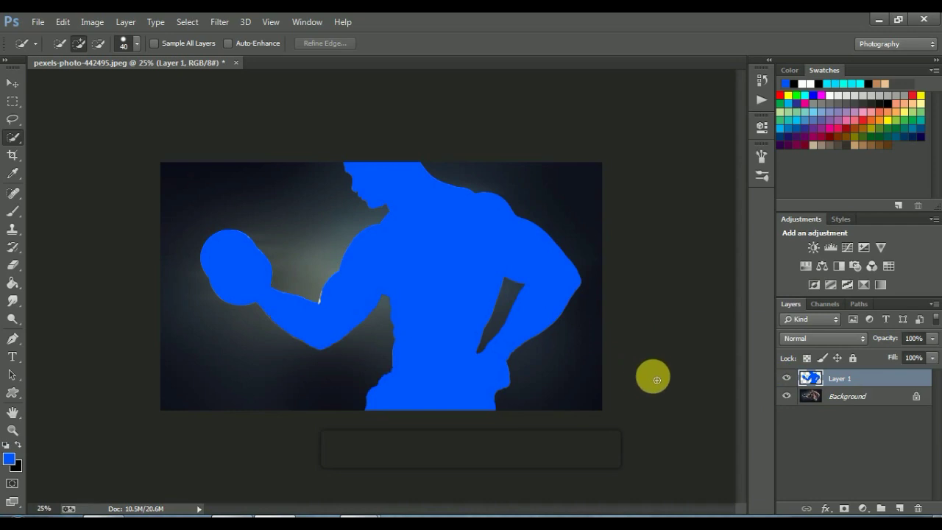
{"action": "left_click", "coordinate": [787, 378]}
Select the Background layer and Move tool, and open the Preset Manager on Brushes.
{"action": "left_click", "coordinate": [850, 397]}
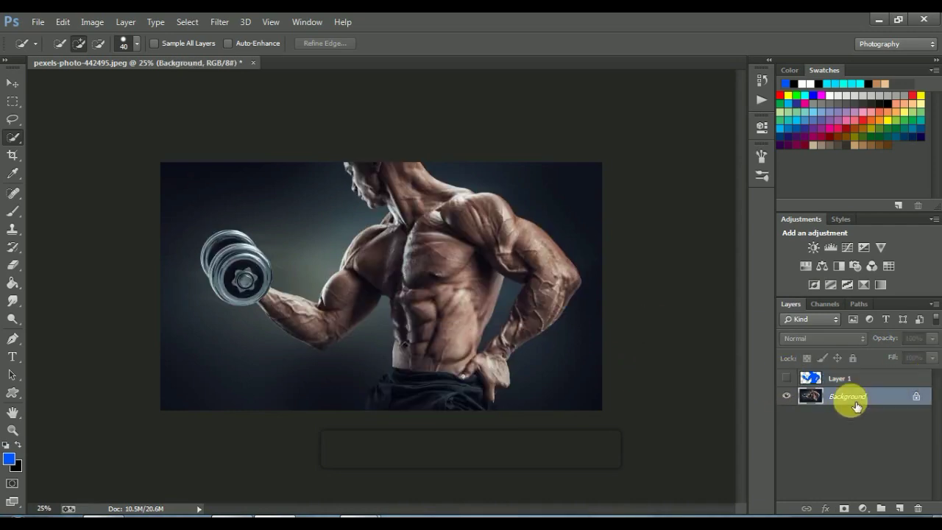
{"action": "left_click", "coordinate": [12, 83]}
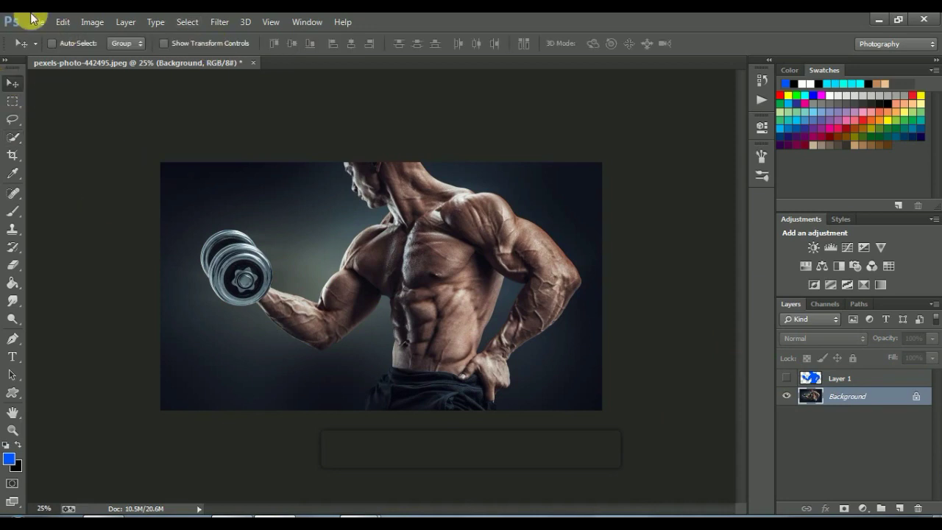
{"action": "left_click", "coordinate": [62, 24]}
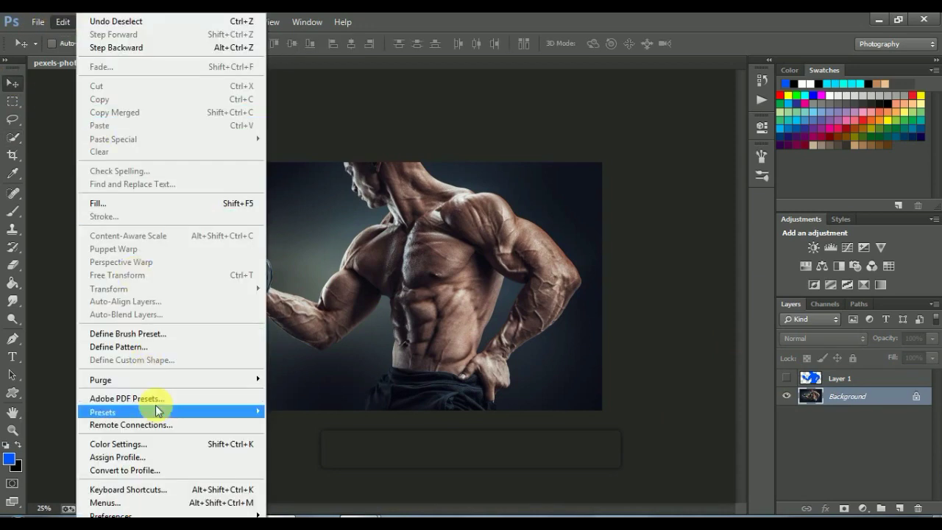
{"action": "mouse_move", "coordinate": [195, 411]}
{"action": "left_click", "coordinate": [292, 418]}
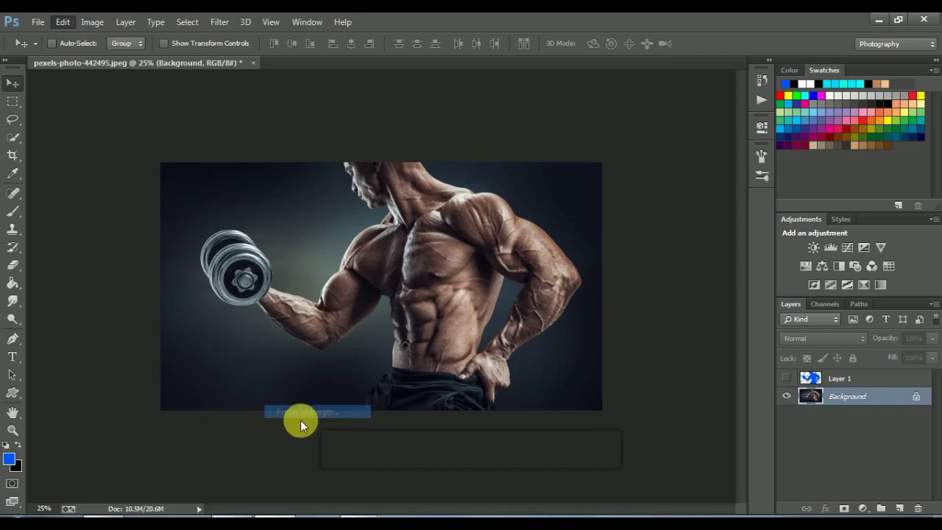
{"action": "left_click", "coordinate": [440, 113]}
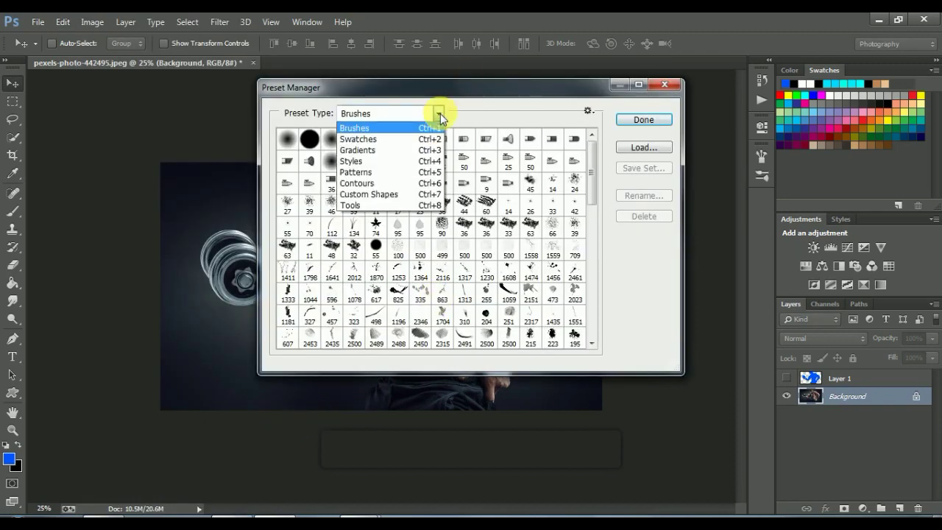
{"action": "left_click", "coordinate": [421, 126]}
Load Smoke Brushes.abr from the Animated Smoke folder and close the Preset Manager.
{"action": "left_click", "coordinate": [638, 149]}
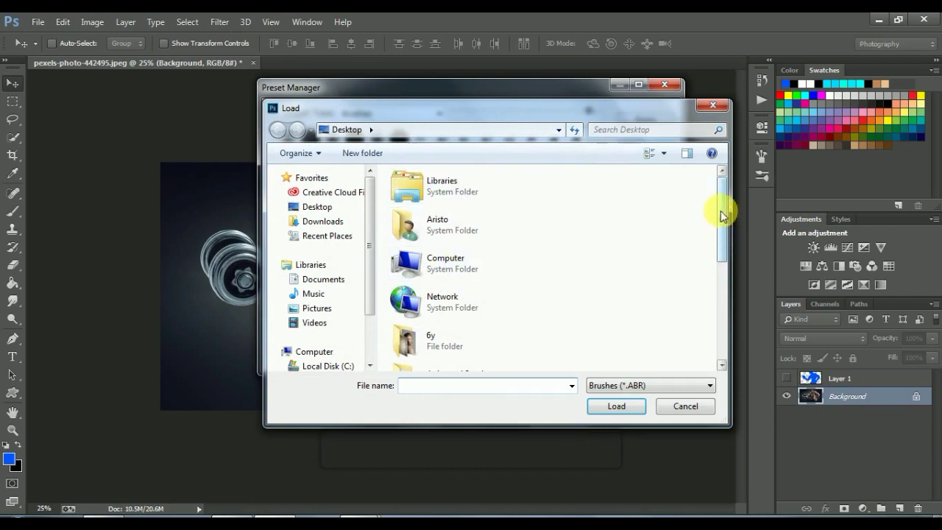
{"action": "left_click_drag", "start_coordinate": [724, 215], "coordinate": [726, 233]}
{"action": "double_click", "coordinate": [450, 339]}
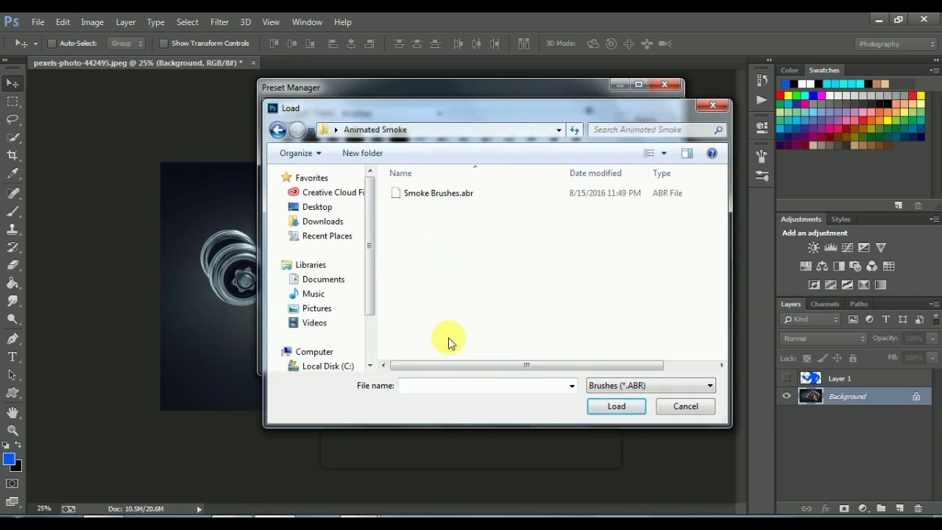
{"action": "left_click", "coordinate": [421, 199]}
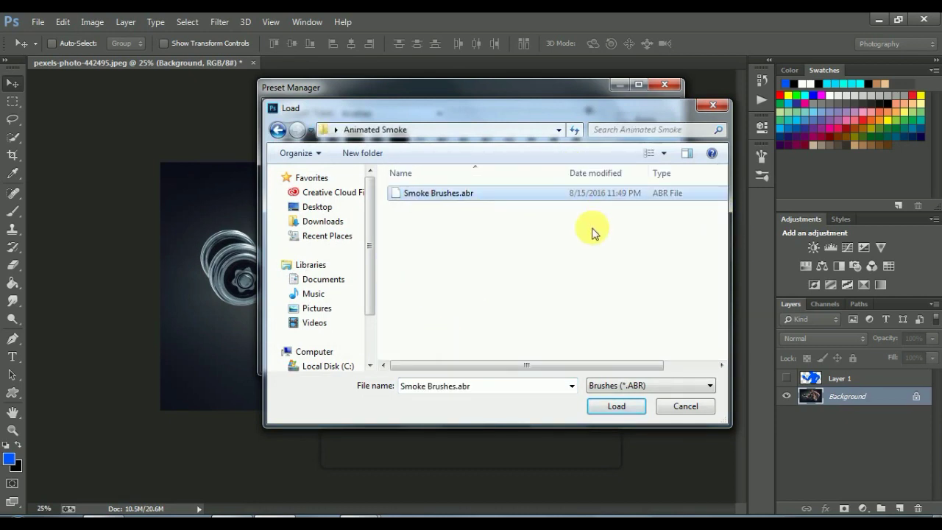
{"action": "left_click", "coordinate": [615, 406]}
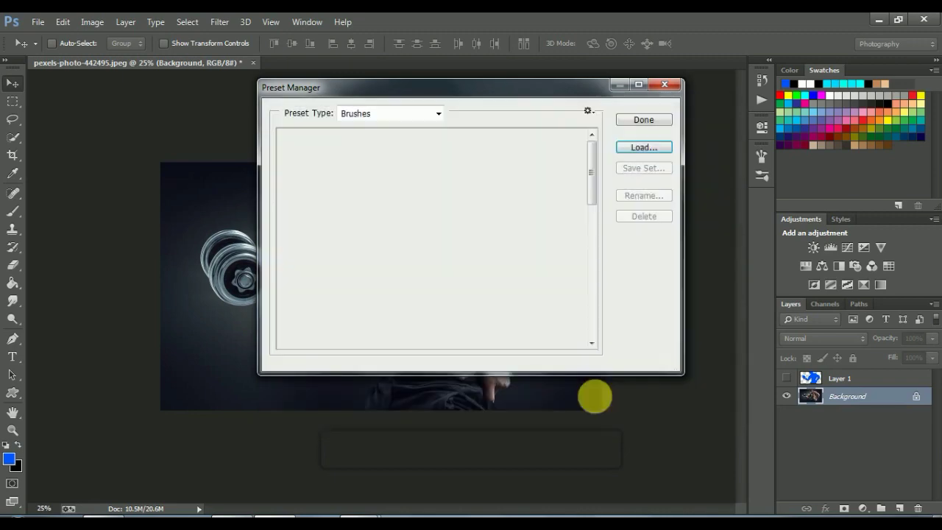
{"action": "scroll", "coordinate": [593, 199], "scroll_direction": "down", "scroll_amount": 2}
{"action": "scroll", "coordinate": [598, 250], "scroll_direction": "down", "scroll_amount": 10}
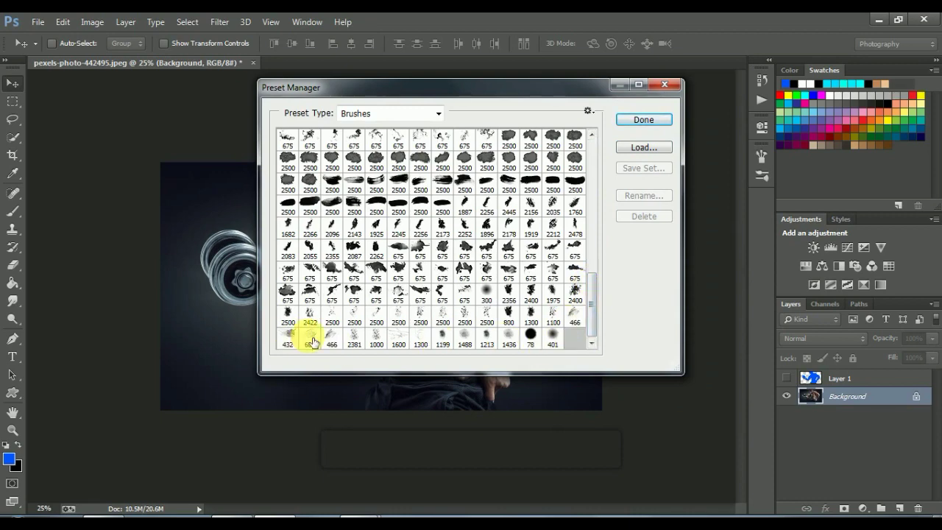
{"action": "left_click", "coordinate": [637, 120]}
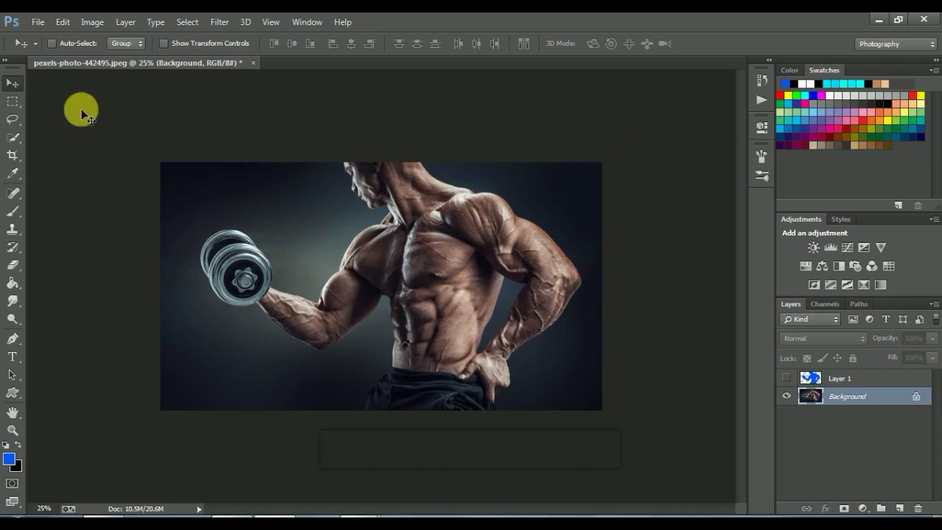
Open the Preset Manager with the preset type switched to Patterns.
{"action": "left_click", "coordinate": [64, 22]}
{"action": "mouse_move", "coordinate": [175, 412]}
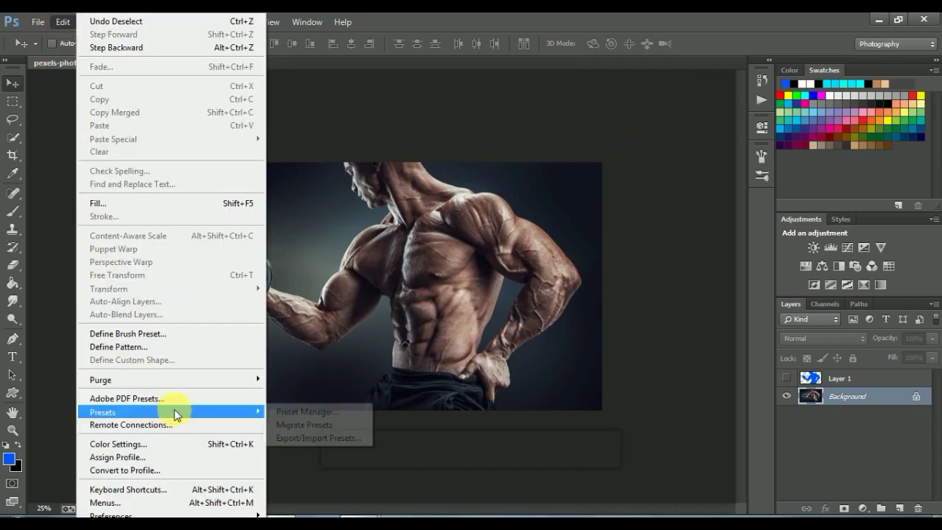
{"action": "left_click", "coordinate": [270, 417]}
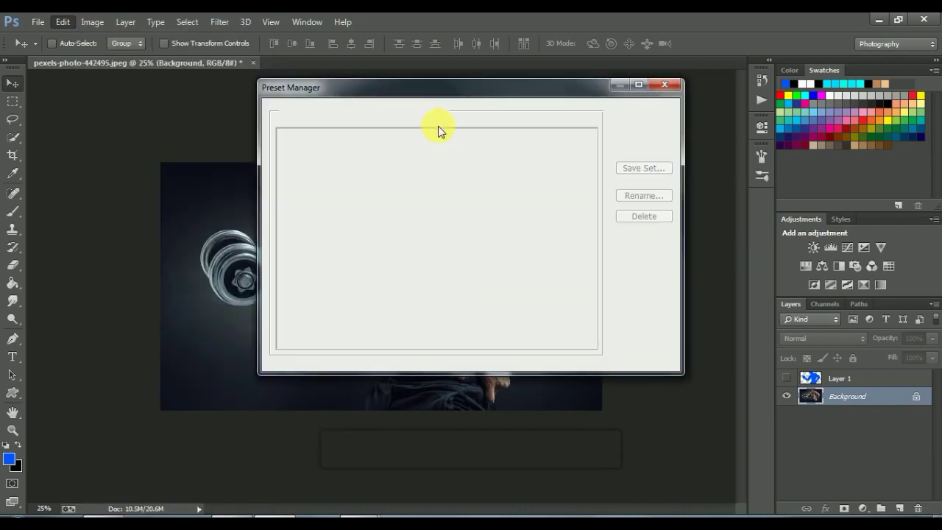
{"action": "left_click", "coordinate": [402, 112]}
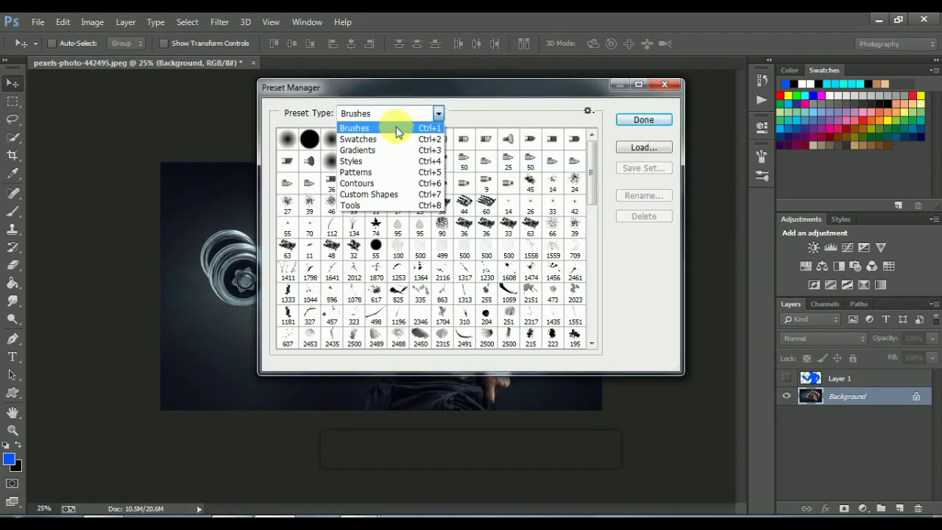
{"action": "left_click", "coordinate": [410, 174]}
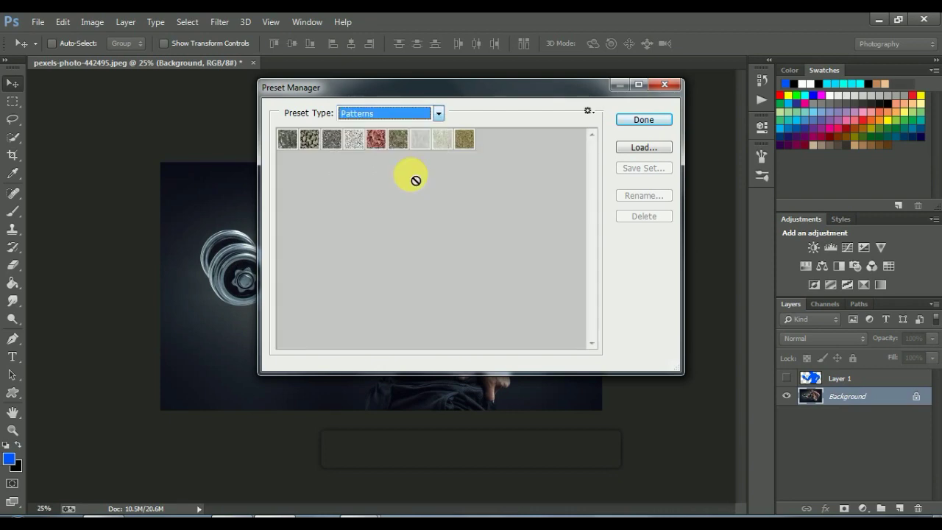
Load Smoke Patterns.pat from Desktop > Animated Smoke and close the Preset Manager.
{"action": "left_click", "coordinate": [642, 147]}
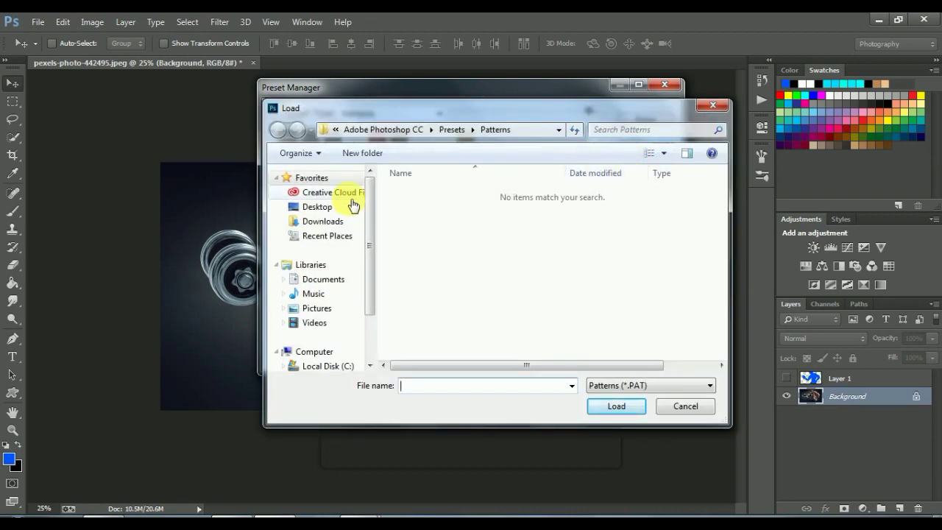
{"action": "left_click", "coordinate": [327, 207]}
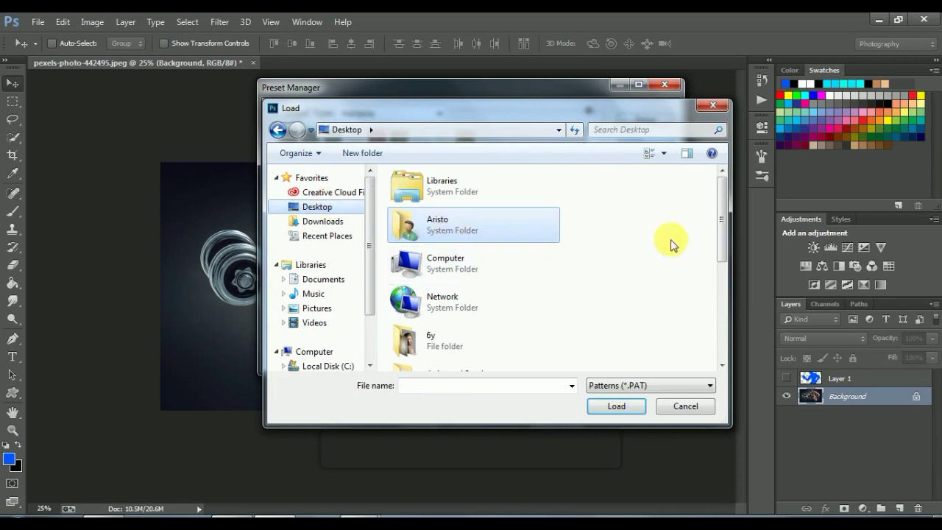
{"action": "scroll", "coordinate": [723, 202], "scroll_direction": "down", "scroll_amount": 1}
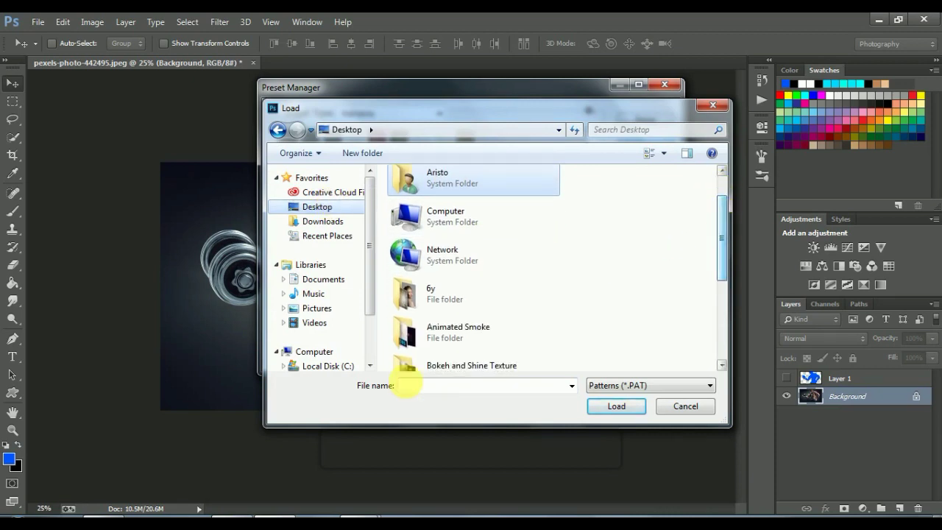
{"action": "double_click", "coordinate": [416, 332]}
{"action": "left_click", "coordinate": [435, 198]}
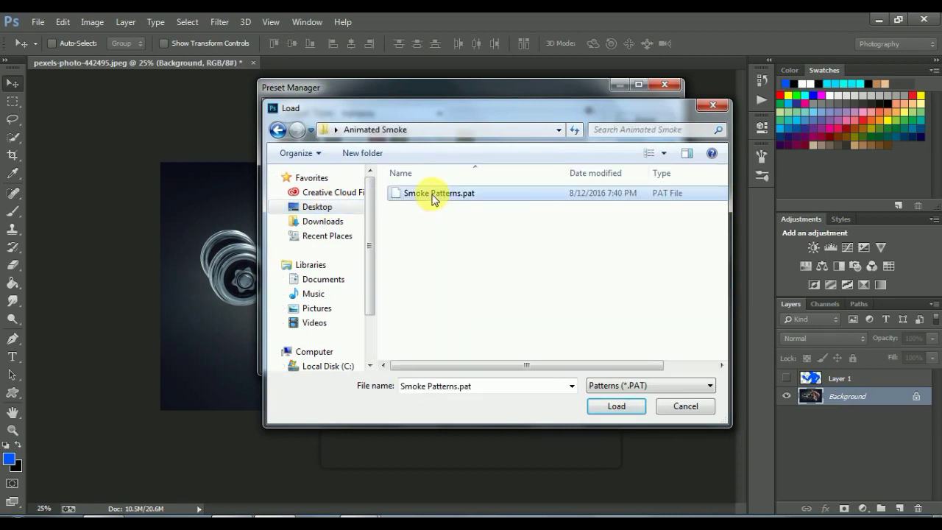
{"action": "left_click", "coordinate": [618, 408]}
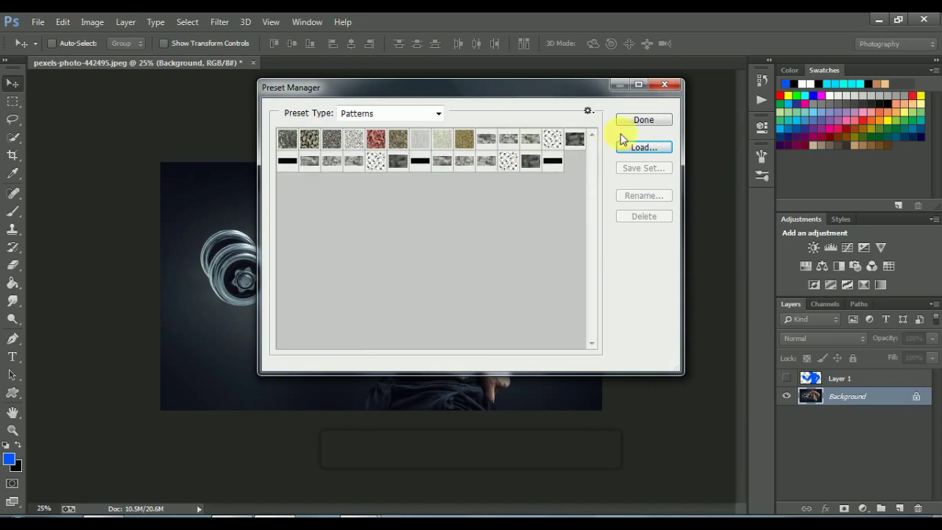
{"action": "left_click", "coordinate": [639, 120]}
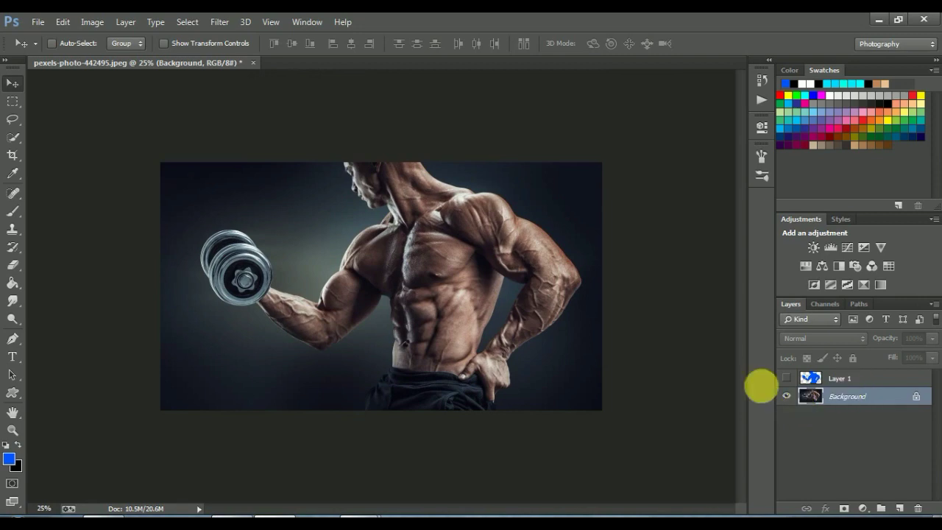
{"action": "left_click", "coordinate": [310, 25]}
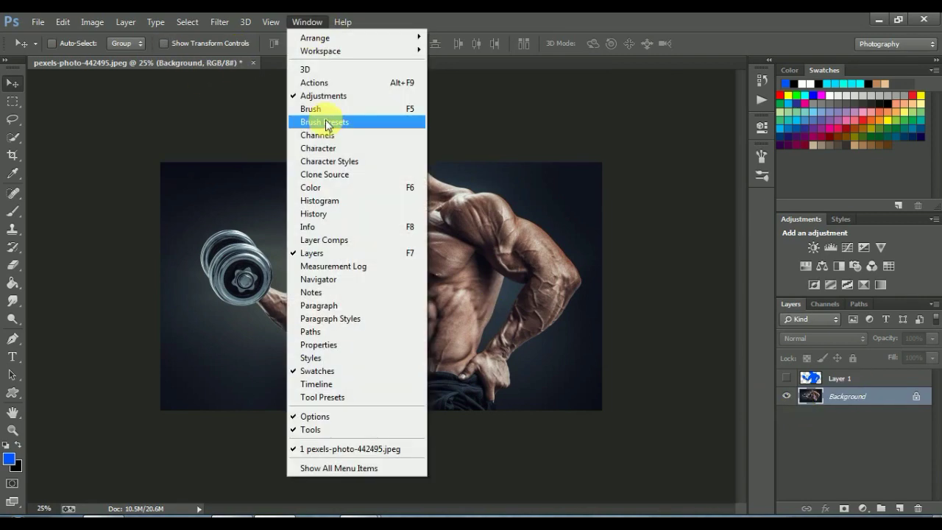
Show the Actions panel and load 1. Smoke Photoshop Action.atn from the Animated Smoke folder.
{"action": "left_click", "coordinate": [329, 86]}
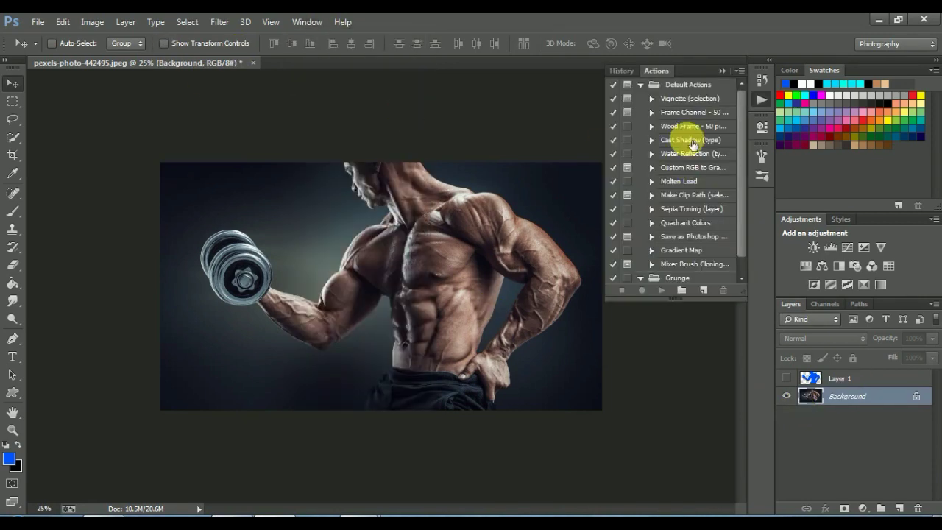
{"action": "left_click", "coordinate": [739, 70]}
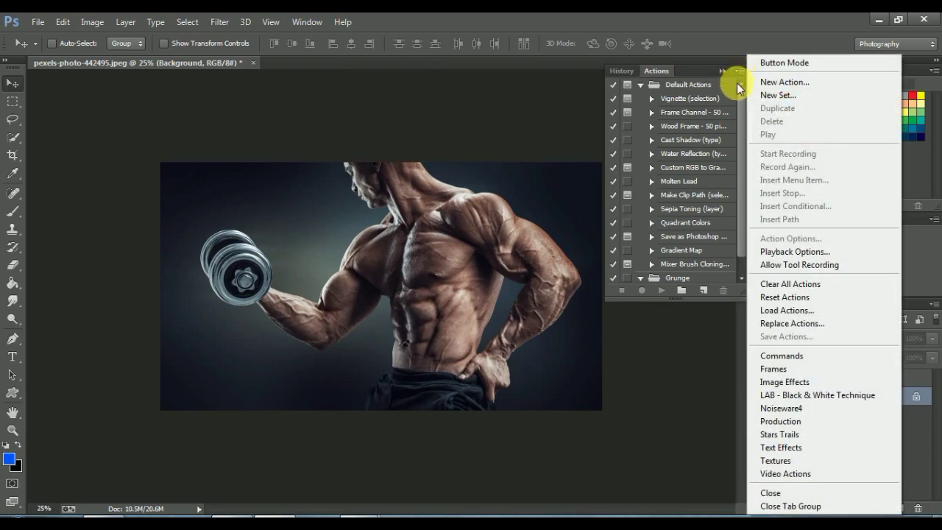
{"action": "left_click", "coordinate": [777, 310]}
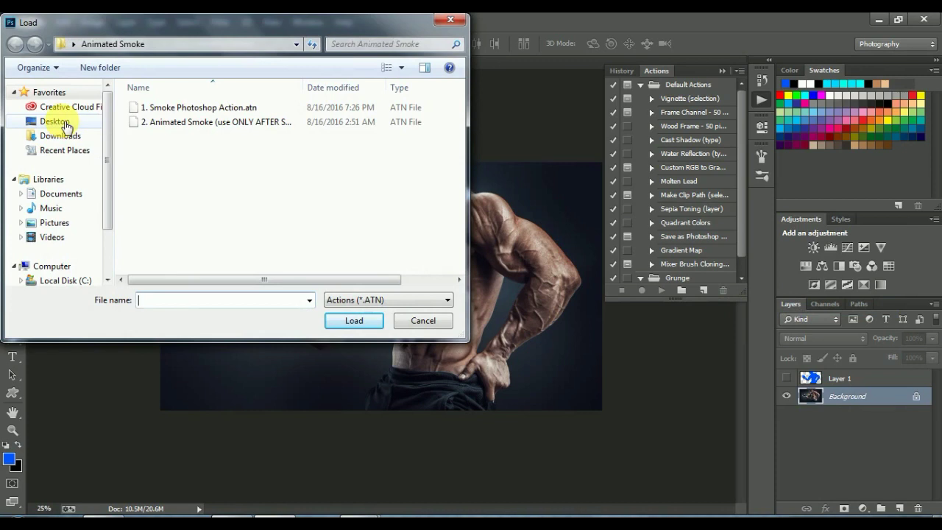
{"action": "left_click", "coordinate": [56, 121]}
{"action": "double_click", "coordinate": [188, 267]}
{"action": "left_click", "coordinate": [162, 107]}
{"action": "left_click", "coordinate": [165, 121]}
{"action": "left_click", "coordinate": [261, 109]}
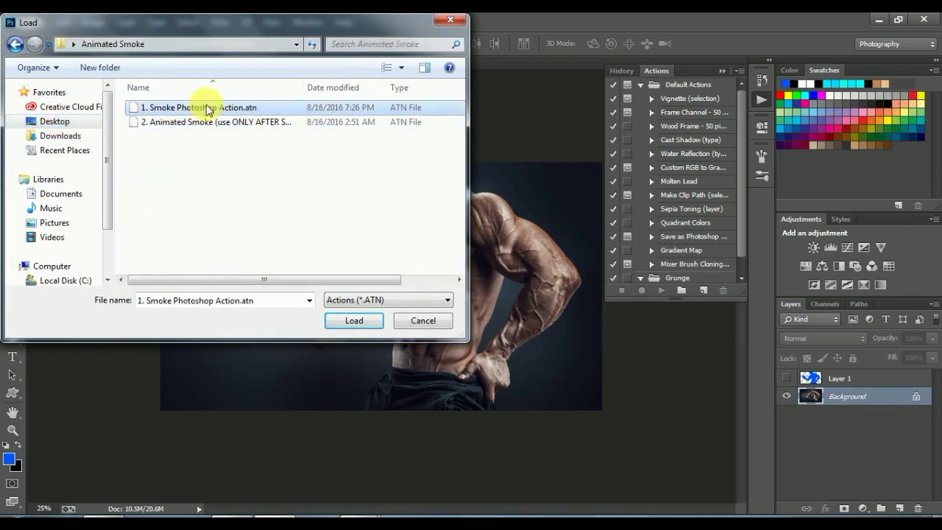
{"action": "left_click", "coordinate": [356, 324]}
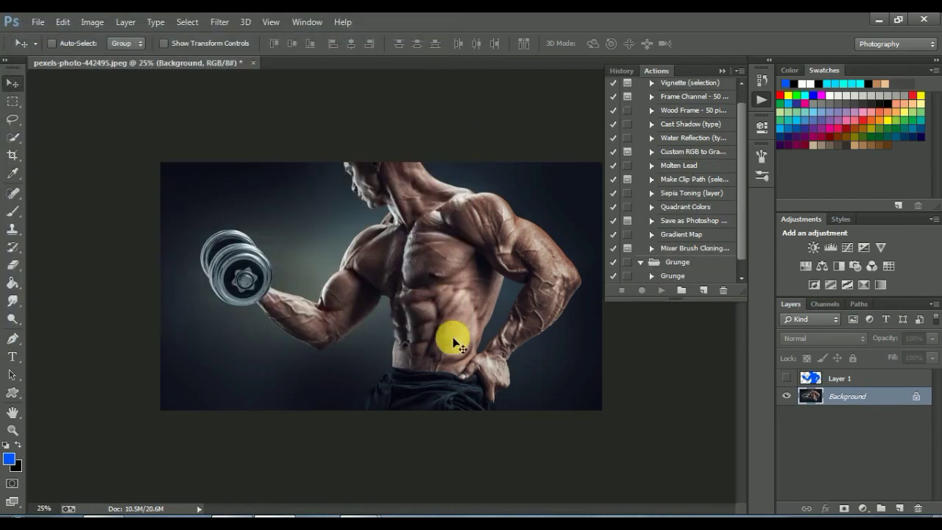
{"action": "scroll", "coordinate": [741, 197], "scroll_direction": "down", "scroll_amount": 1}
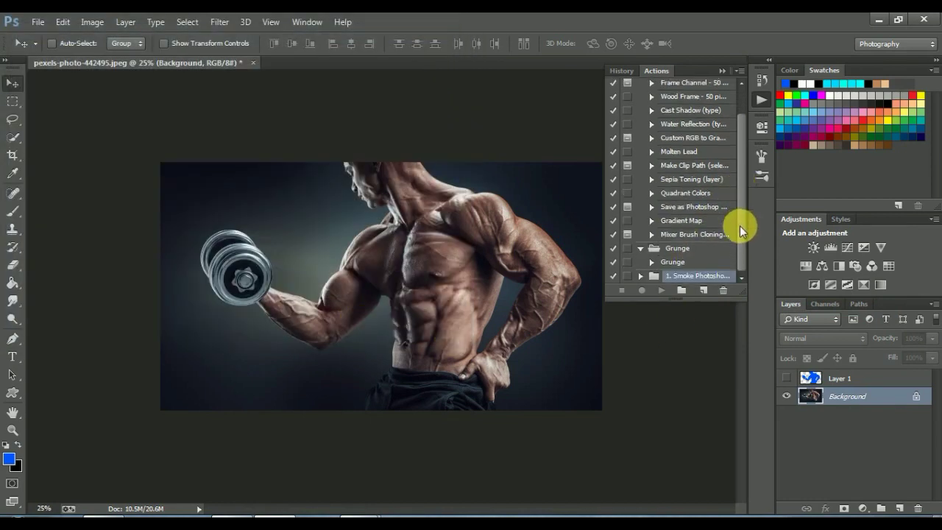
Collapse Grunge, load the Animated Smoke action set, and show the blue silhouette layer.
{"action": "left_click", "coordinate": [641, 248]}
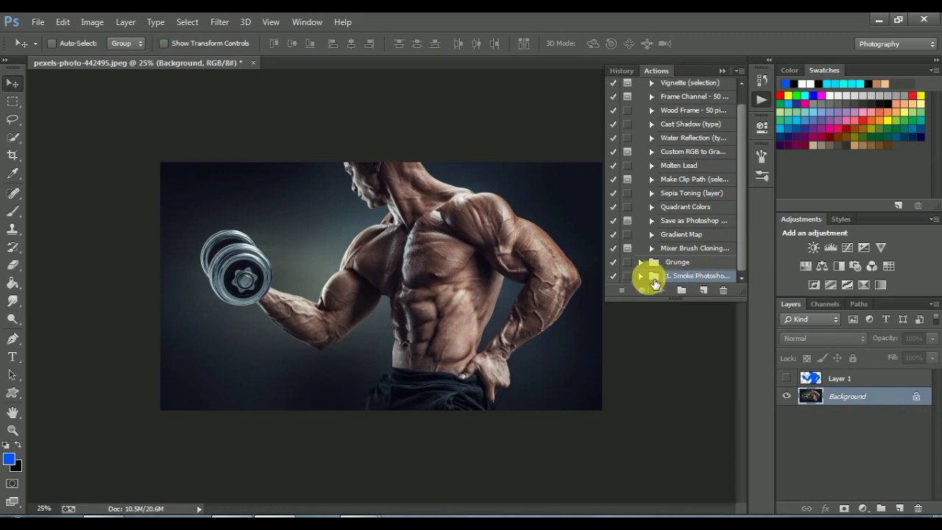
{"action": "left_click", "coordinate": [741, 71]}
{"action": "left_click", "coordinate": [775, 312]}
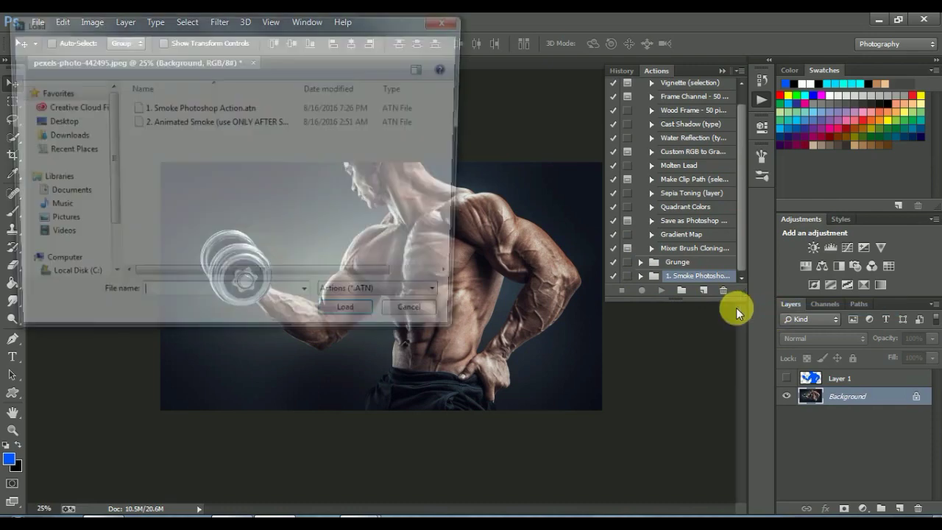
{"action": "left_click", "coordinate": [198, 122]}
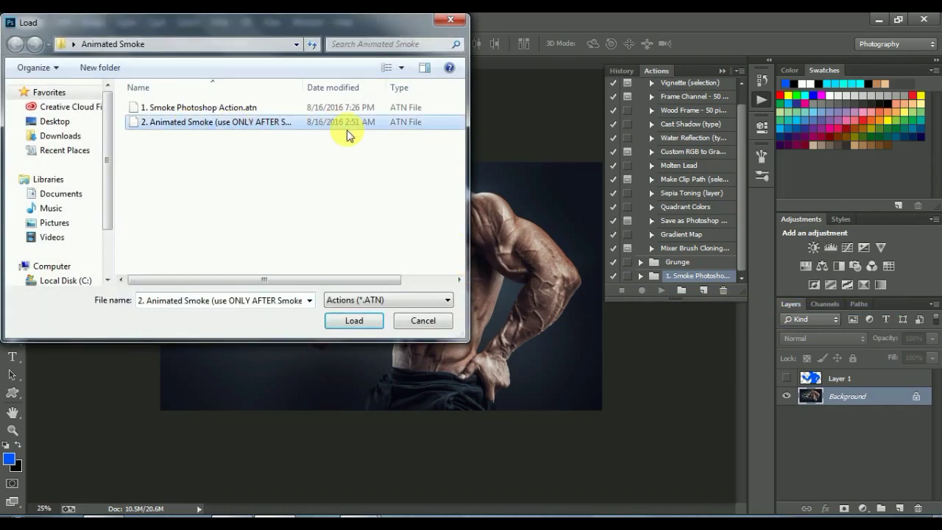
{"action": "left_click", "coordinate": [352, 321]}
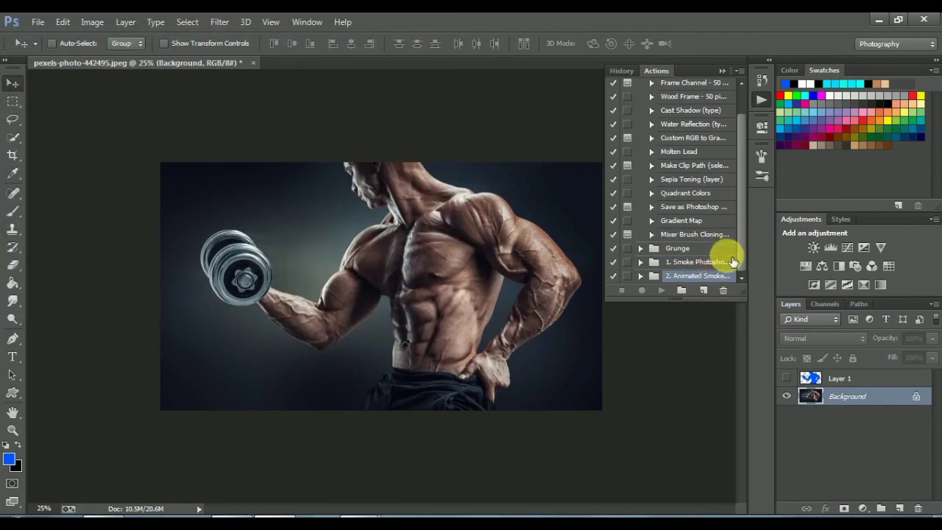
{"action": "left_click", "coordinate": [655, 262]}
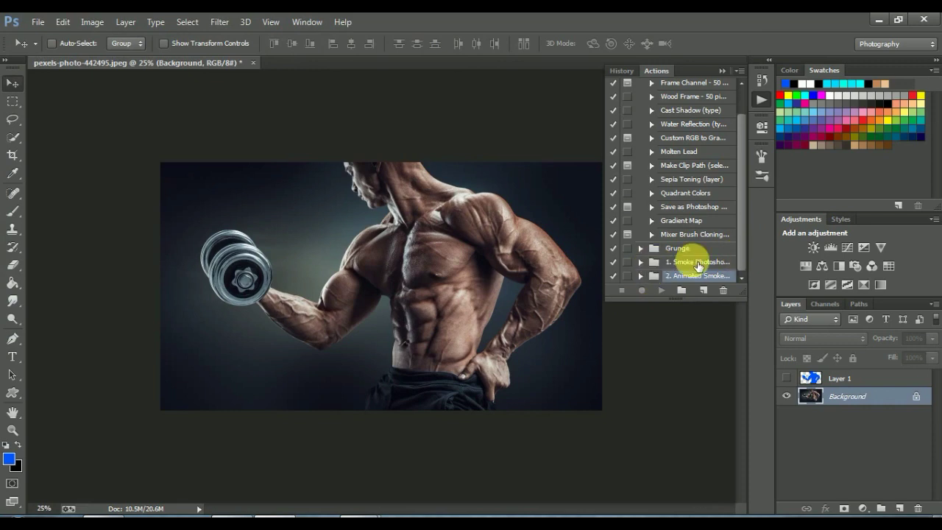
{"action": "left_click", "coordinate": [787, 379]}
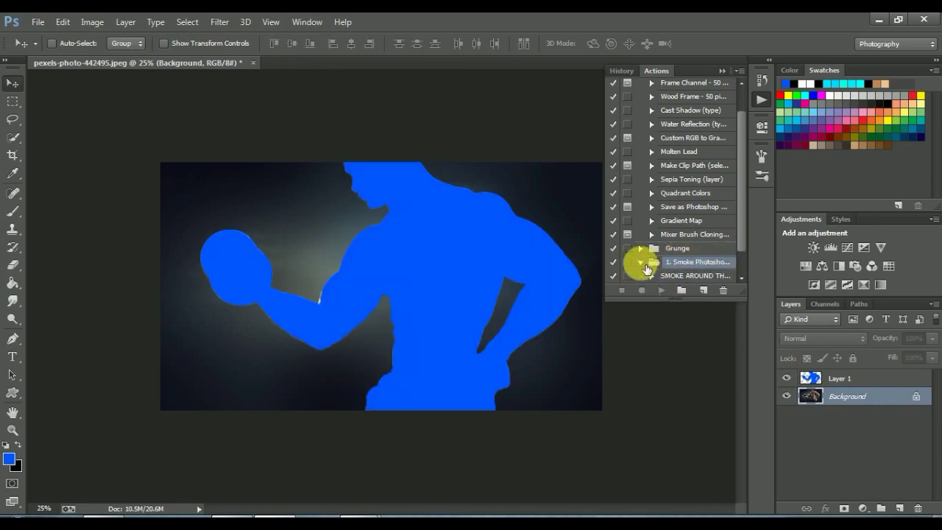
Enlarge the Actions panel, expand SMOKE AROUND THE OBJECT's steps, and select Layer 1.
{"action": "scroll", "coordinate": [738, 192], "scroll_direction": "down", "scroll_amount": 2}
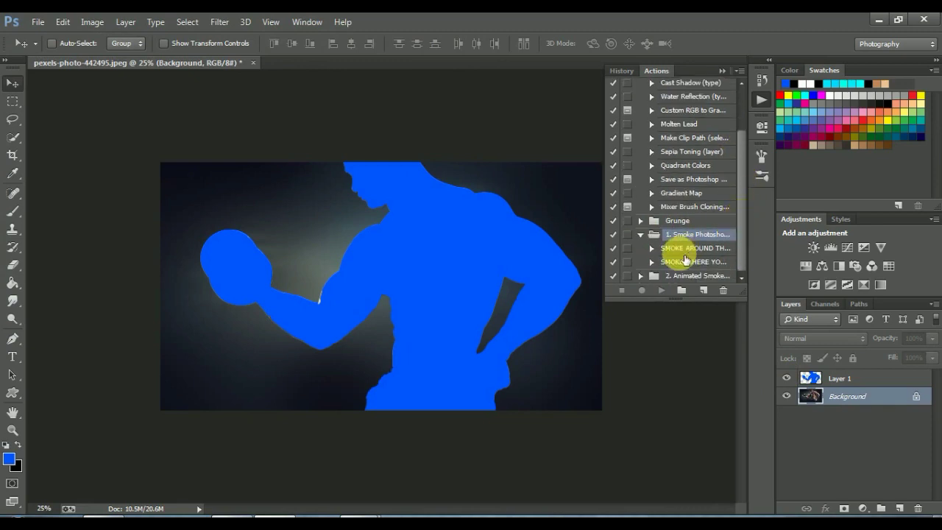
{"action": "left_click", "coordinate": [685, 252]}
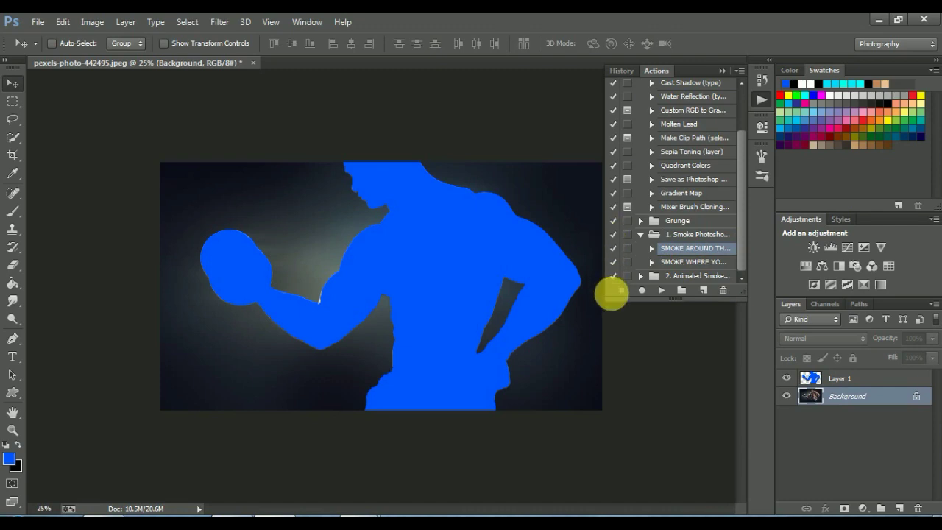
{"action": "left_click_drag", "start_coordinate": [610, 304], "coordinate": [590, 313]}
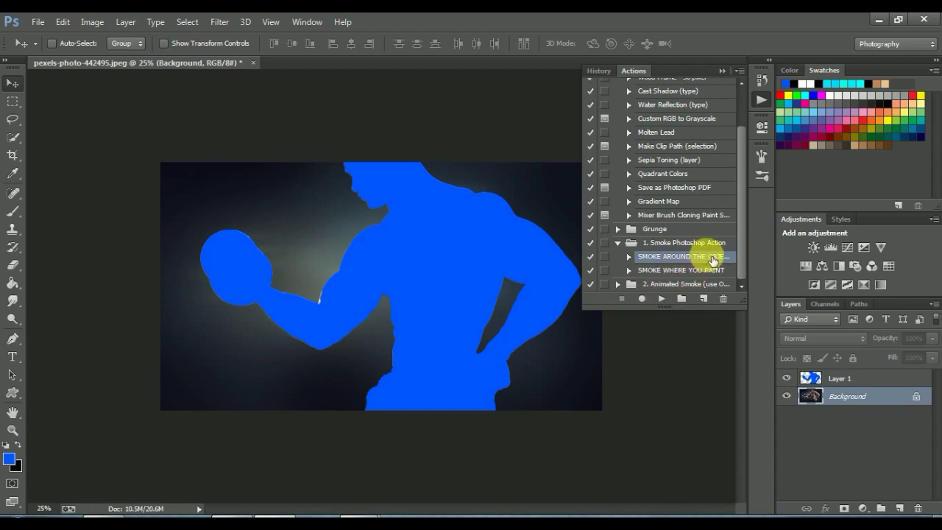
{"action": "left_click", "coordinate": [727, 276]}
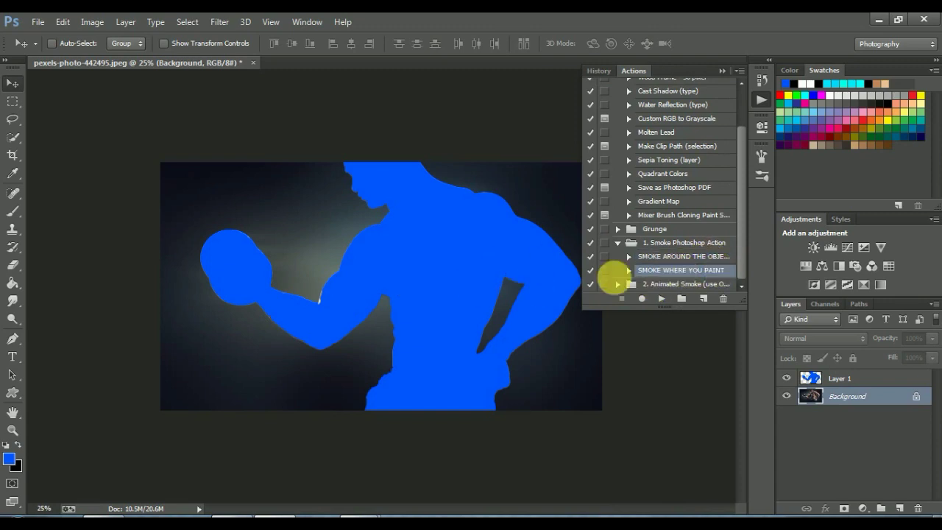
{"action": "left_click", "coordinate": [658, 257]}
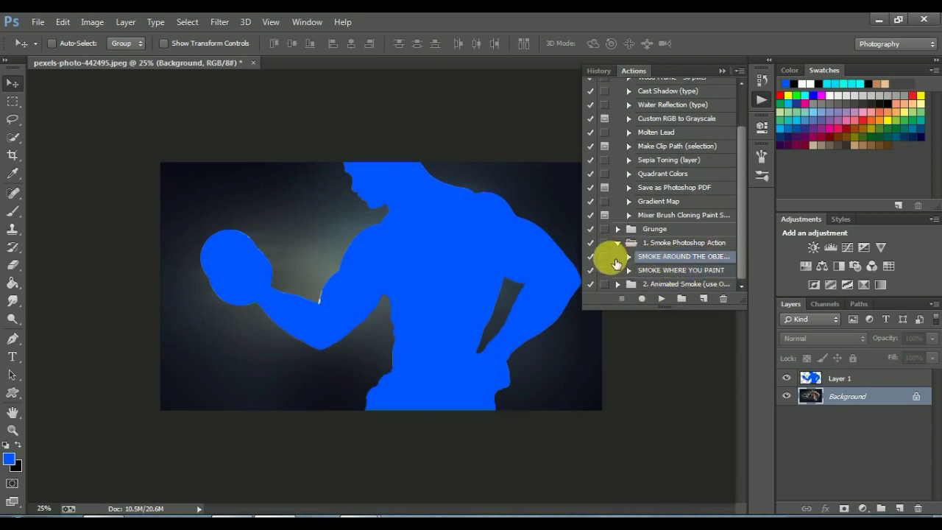
{"action": "left_click", "coordinate": [629, 257]}
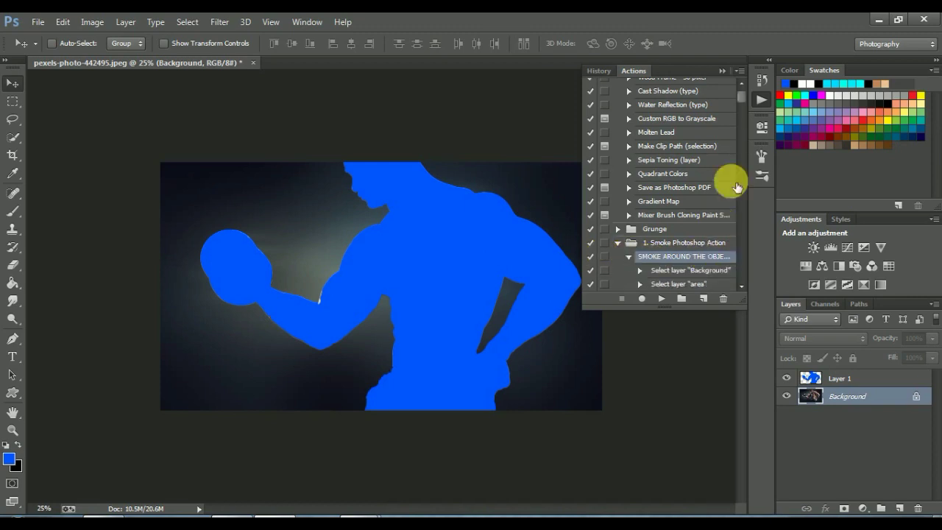
{"action": "mouse_move", "coordinate": [740, 95]}
{"action": "left_mouse_down"}
{"action": "mouse_move", "coordinate": [744, 118]}
{"action": "mouse_move", "coordinate": [742, 103]}
{"action": "left_mouse_up"}
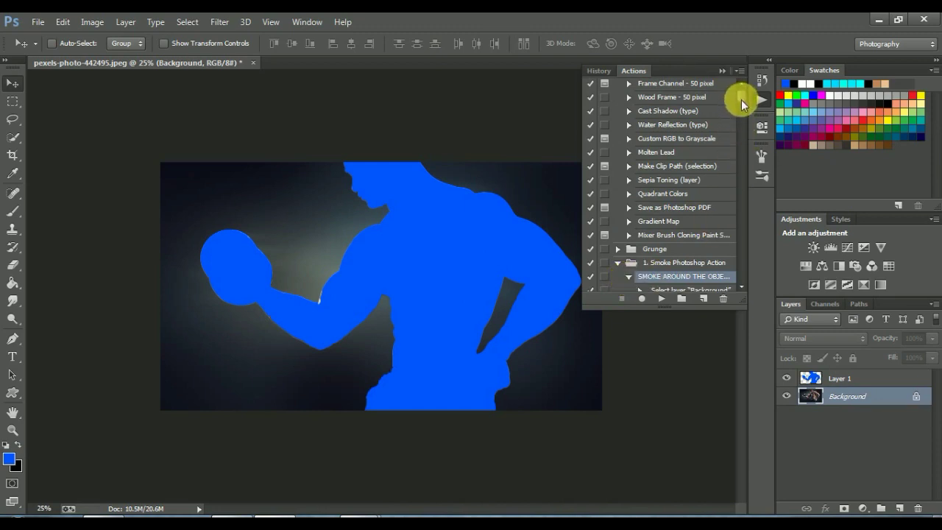
{"action": "left_click", "coordinate": [629, 276]}
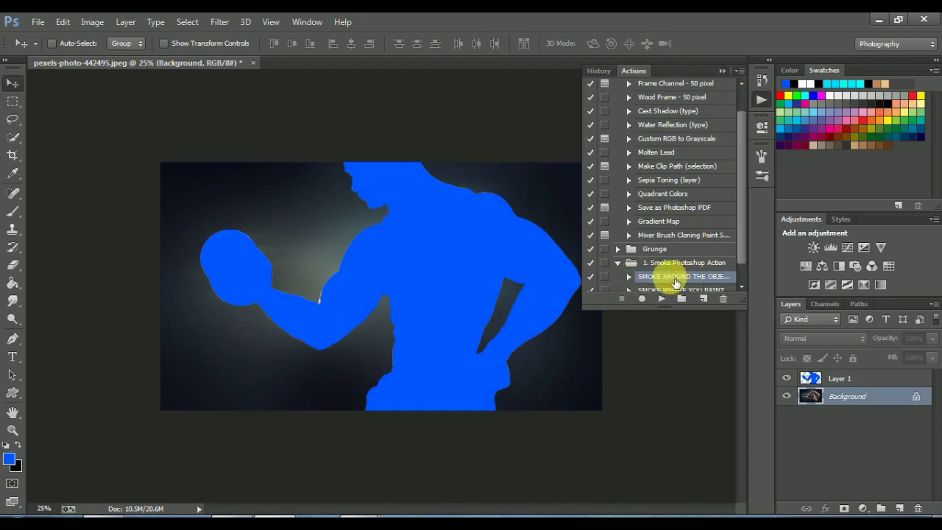
{"action": "left_click_drag", "start_coordinate": [747, 204], "coordinate": [744, 216]}
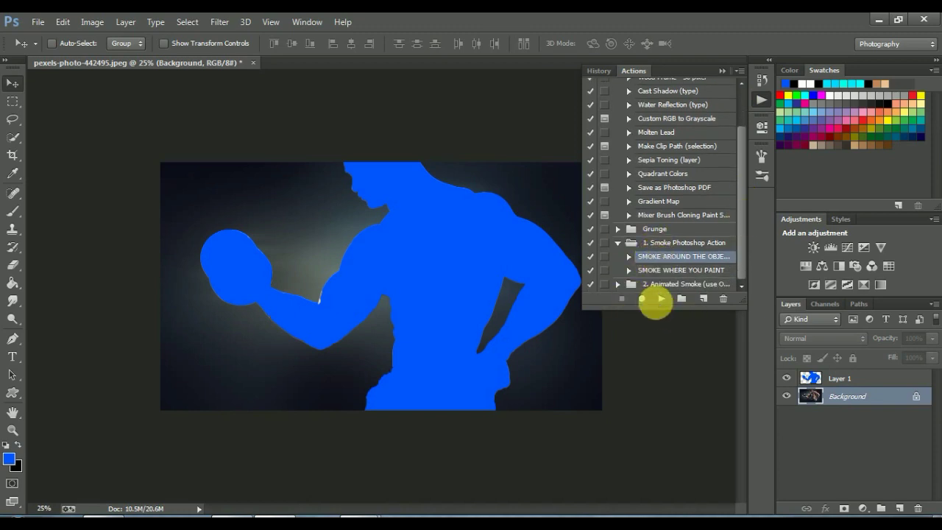
{"action": "left_click", "coordinate": [661, 299]}
{"action": "left_click", "coordinate": [846, 380]}
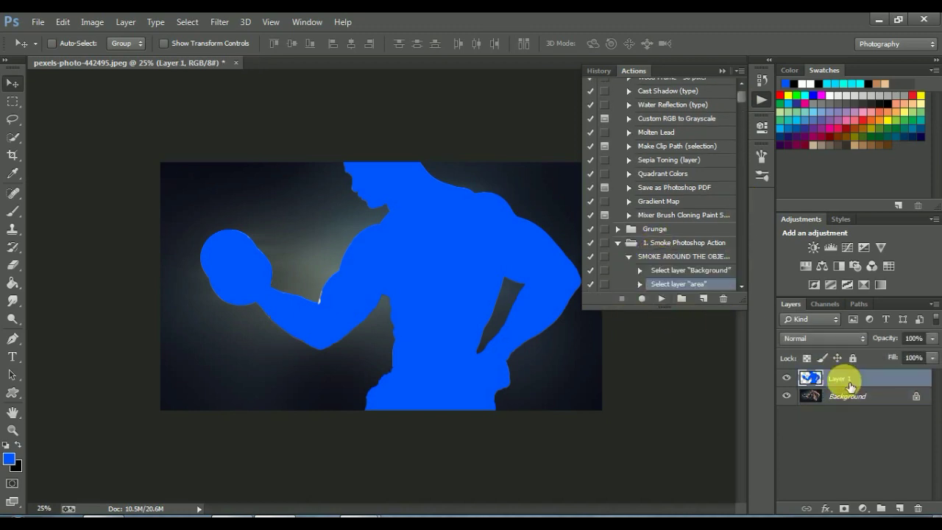
Rename Layer 1 to 'area'.
{"action": "double_click", "coordinate": [857, 380]}
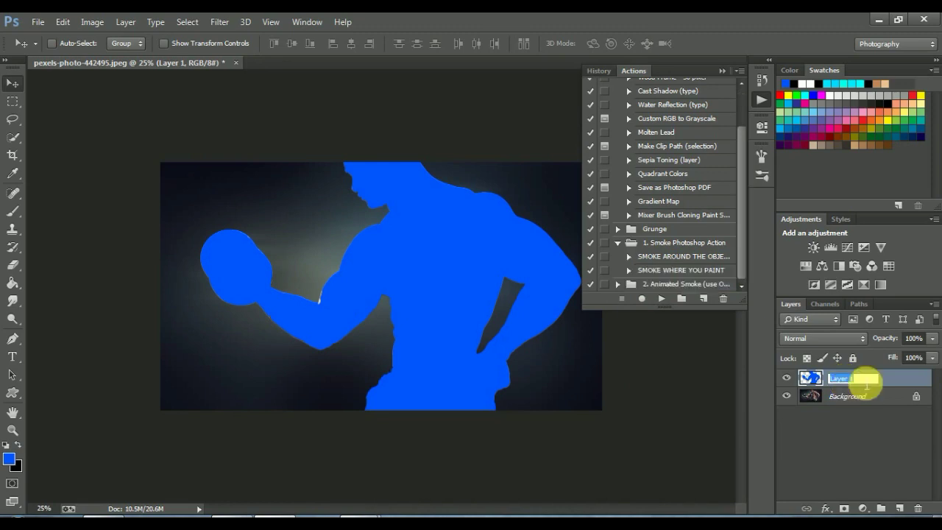
{"action": "type", "text": "are"}
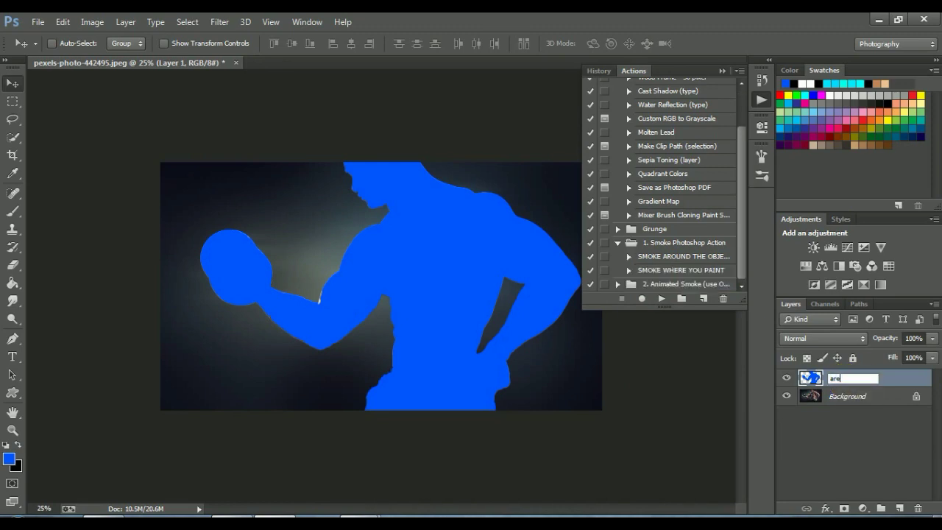
{"action": "type", "text": "a"}
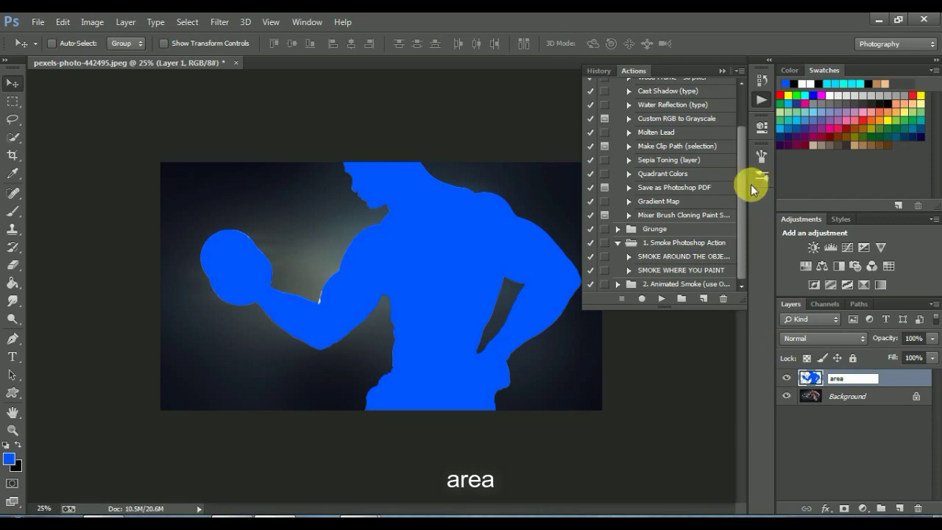
{"action": "left_click", "coordinate": [900, 378]}
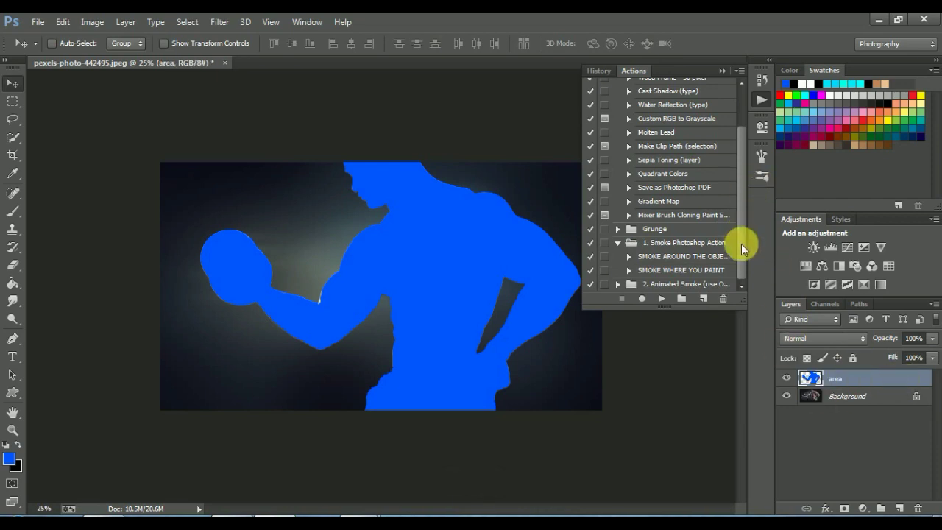
Inspect the action's steps that select Background and area, then collapse them.
{"action": "left_click", "coordinate": [646, 261]}
{"action": "left_click", "coordinate": [629, 257]}
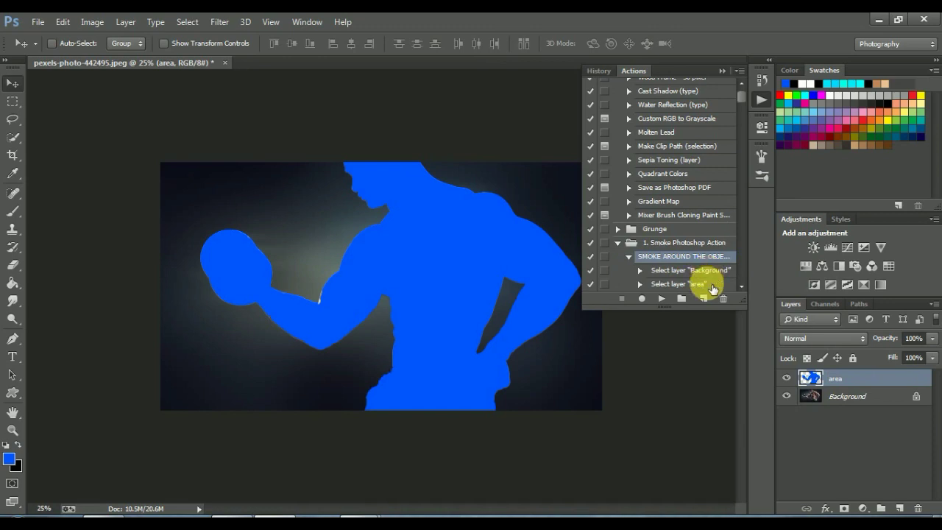
{"action": "left_click", "coordinate": [708, 274]}
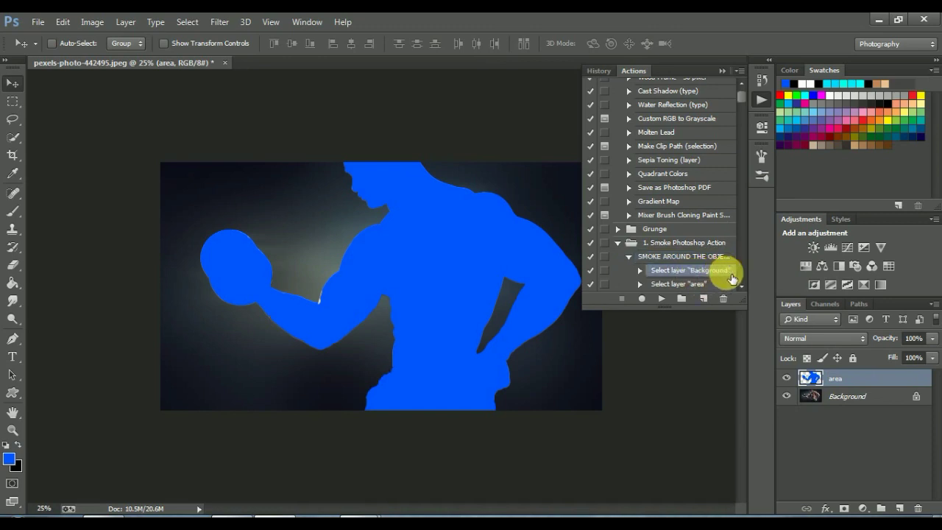
{"action": "left_click", "coordinate": [699, 284]}
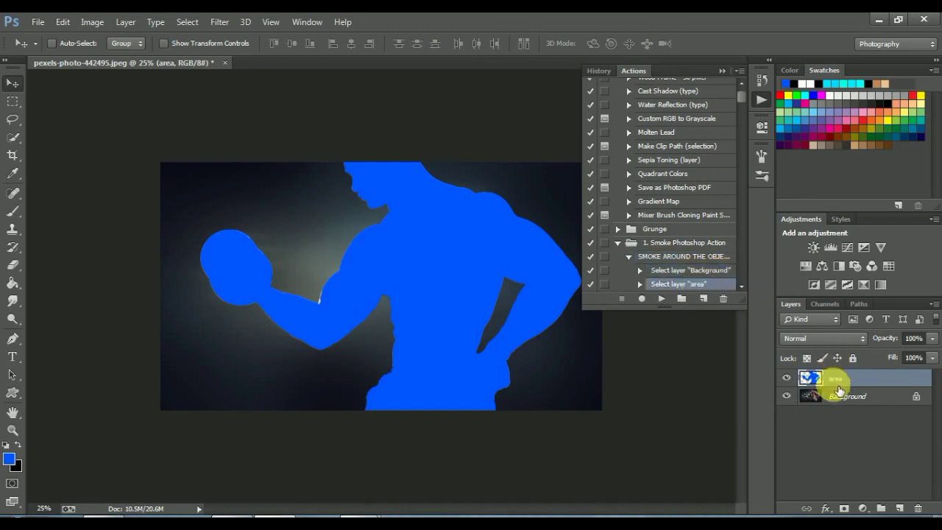
{"action": "left_click", "coordinate": [662, 298]}
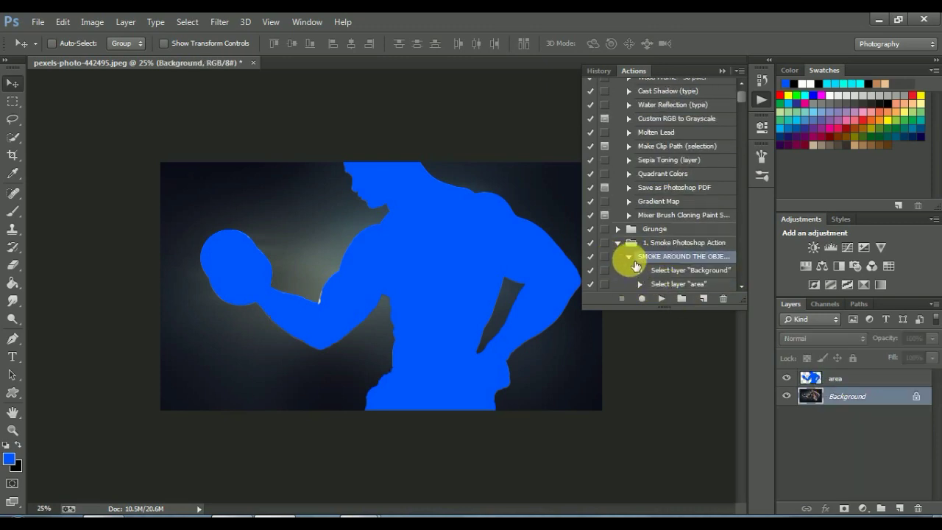
{"action": "left_click", "coordinate": [630, 258]}
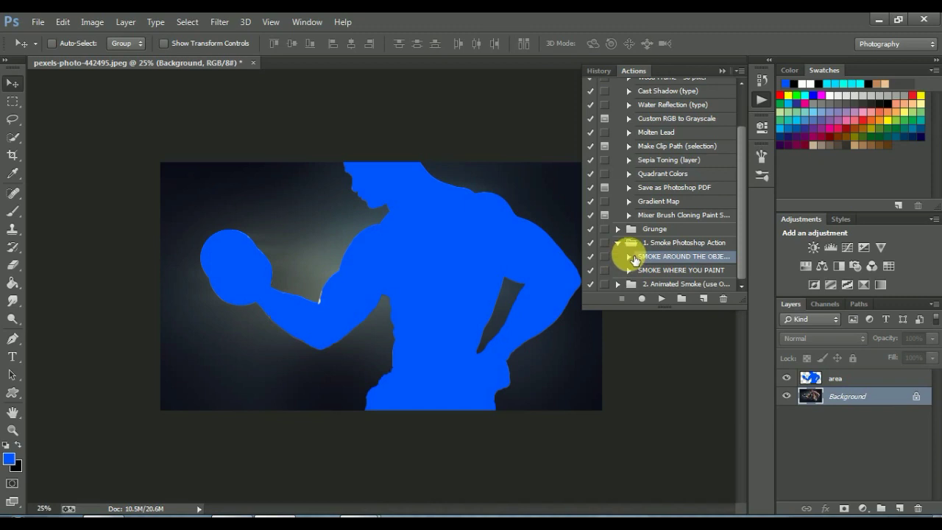
Run SMOKE AROUND THE OBJECT, shrink the Actions panel, and confirm rasterizing the smart object.
{"action": "left_click", "coordinate": [666, 299]}
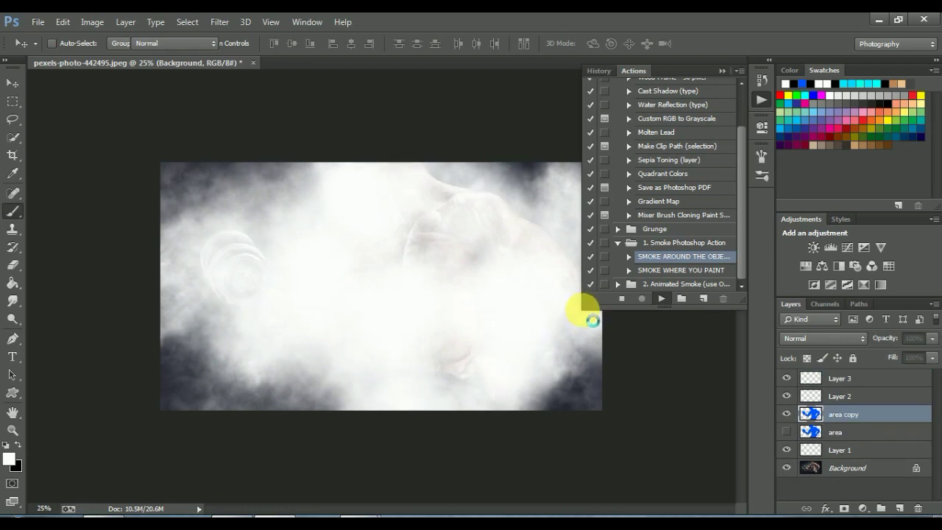
{"action": "left_click_drag", "start_coordinate": [584, 309], "coordinate": [610, 293]}
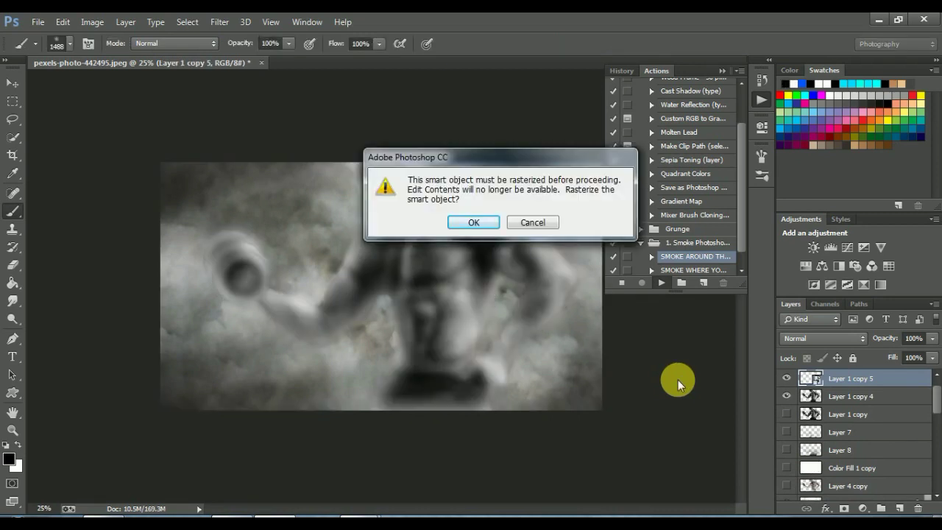
{"action": "left_click", "coordinate": [472, 223]}
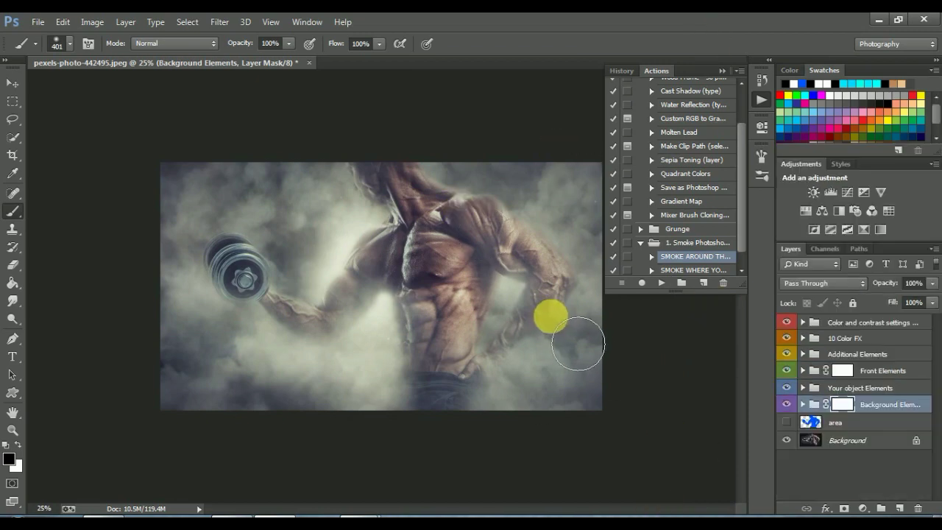
Close the Actions panel and compare the photo with the smoke groups hidden and shown.
{"action": "left_click", "coordinate": [726, 69]}
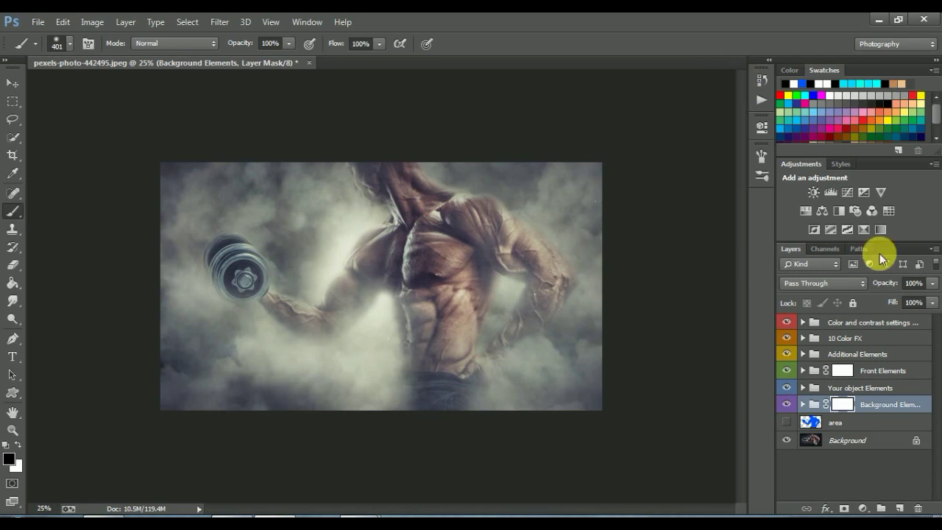
{"action": "left_click_drag", "start_coordinate": [794, 358], "coordinate": [785, 311]}
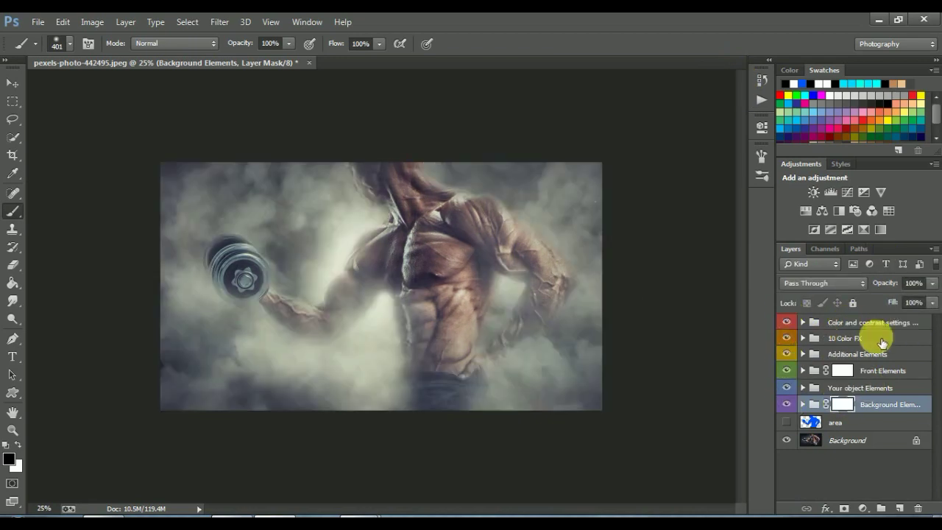
{"action": "left_click", "coordinate": [838, 324]}
{"action": "left_click", "coordinate": [803, 323]}
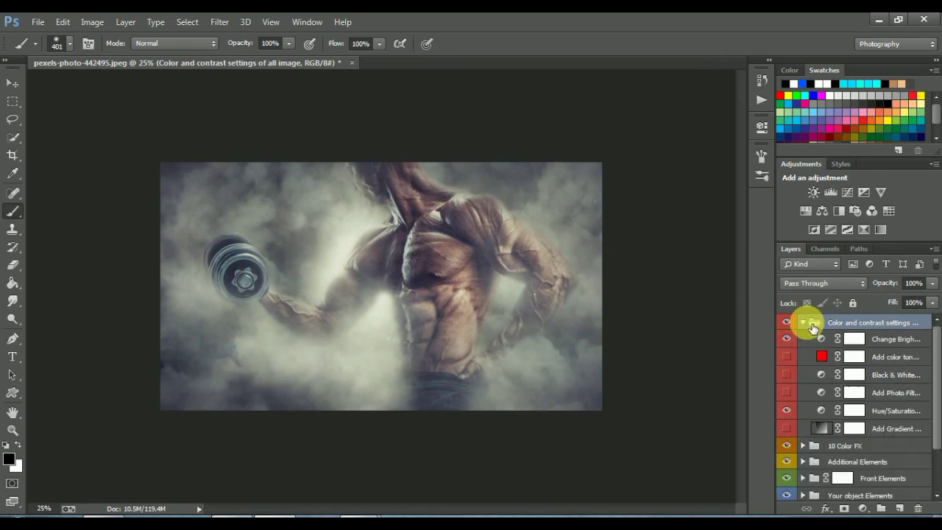
{"action": "left_click", "coordinate": [806, 323]}
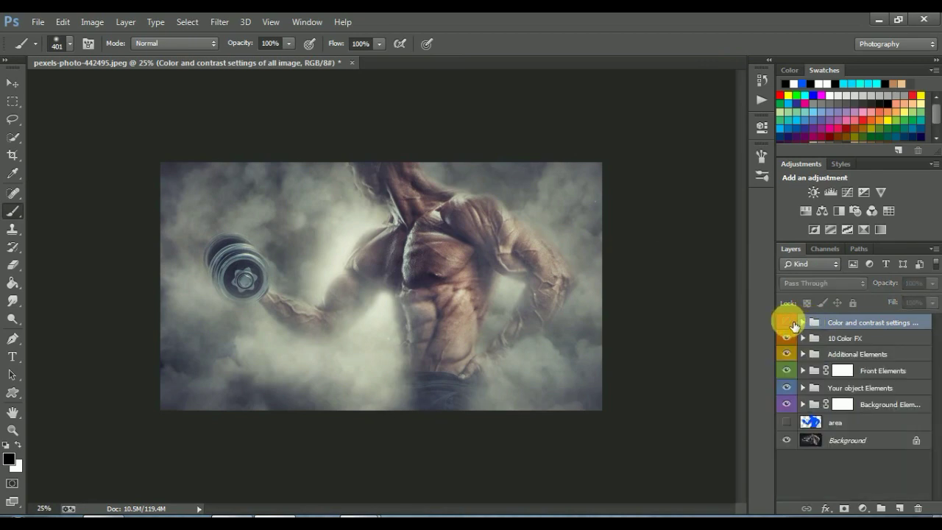
{"action": "left_click_drag", "start_coordinate": [792, 339], "coordinate": [792, 363]}
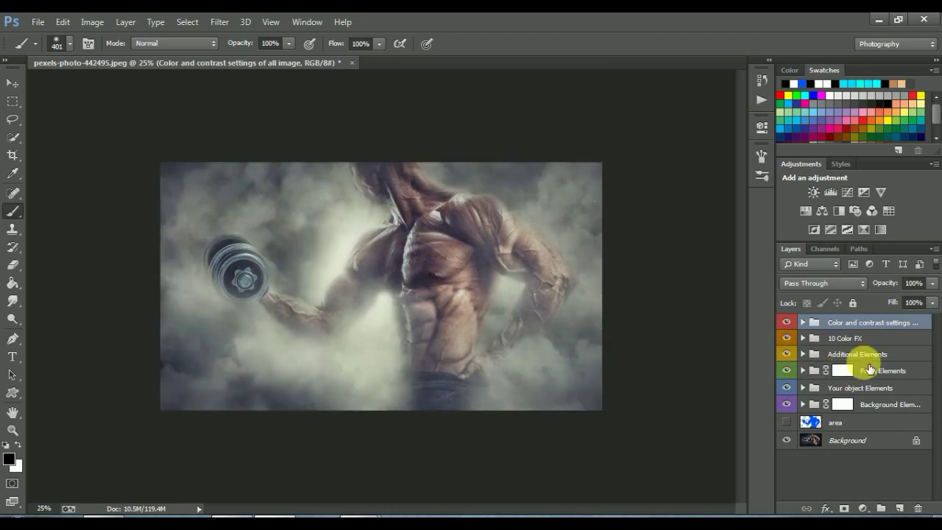
Expand Front Elements and compare the image with the front smoke and Top Smoke hidden.
{"action": "left_click", "coordinate": [798, 356]}
{"action": "left_click", "coordinate": [808, 370]}
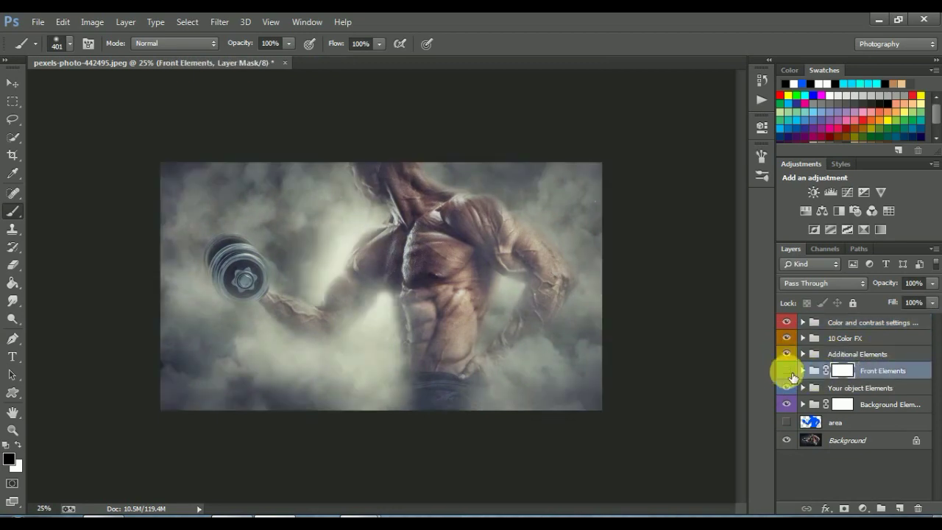
{"action": "left_click", "coordinate": [786, 372]}
{"action": "left_click", "coordinate": [786, 371]}
{"action": "left_click", "coordinate": [803, 370]}
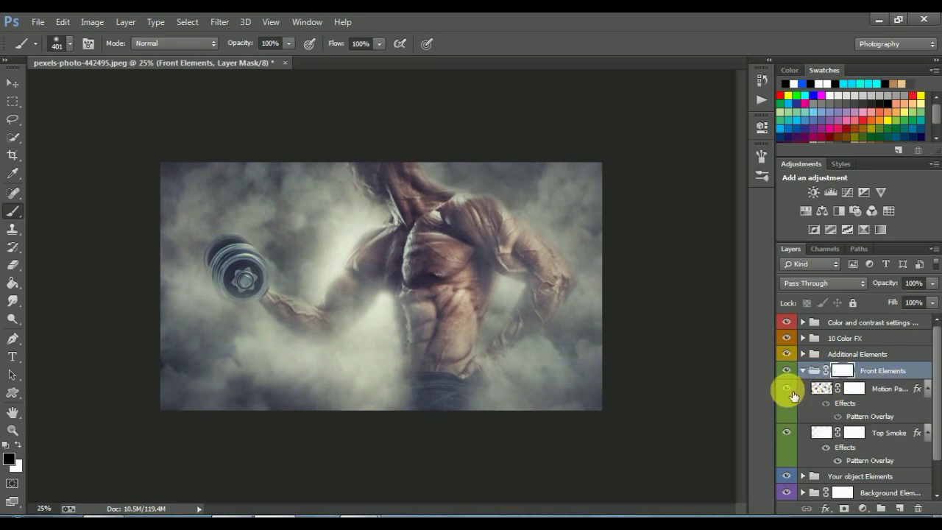
{"action": "left_click", "coordinate": [788, 432]}
{"action": "left_click", "coordinate": [786, 433]}
Set the Top Smoke layer's opacity to 63% and collapse Front Elements.
{"action": "left_click", "coordinate": [882, 436]}
{"action": "left_click", "coordinate": [933, 284]}
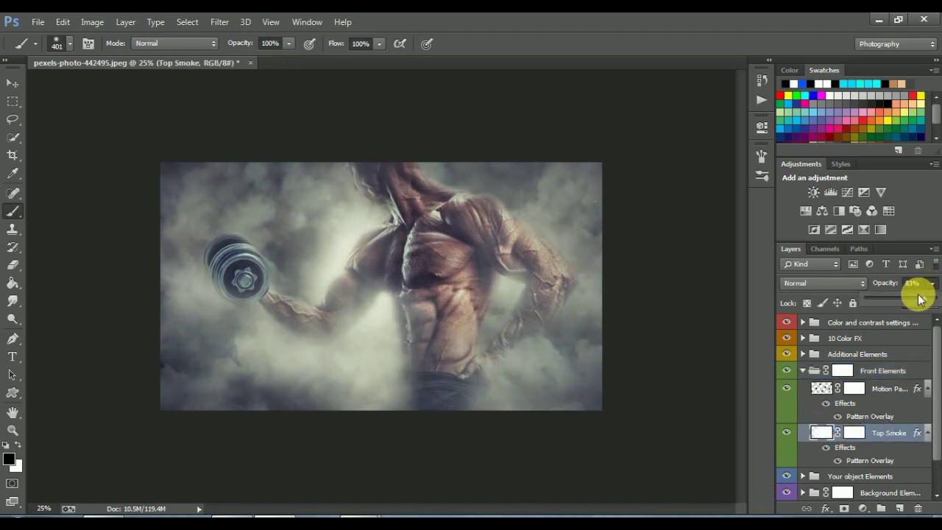
{"action": "left_click", "coordinate": [915, 298]}
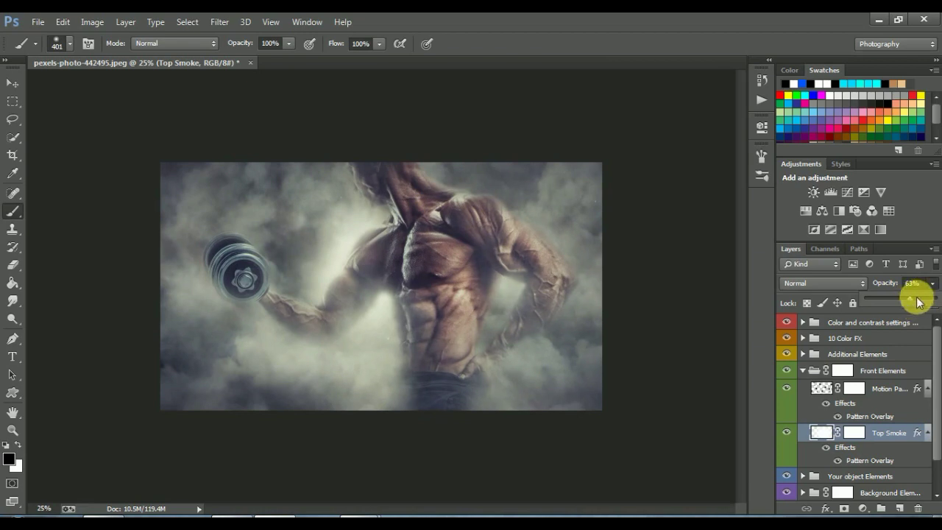
{"action": "left_click", "coordinate": [928, 284]}
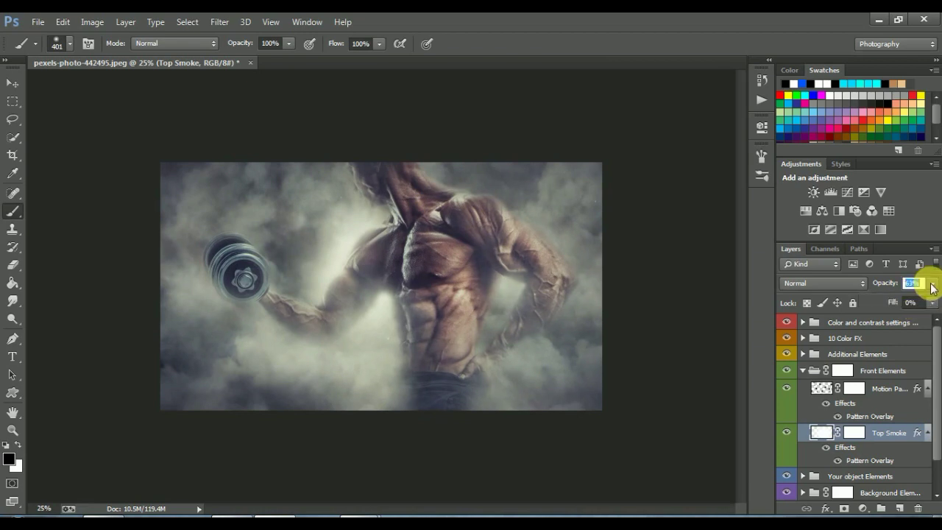
{"action": "left_click", "coordinate": [929, 388]}
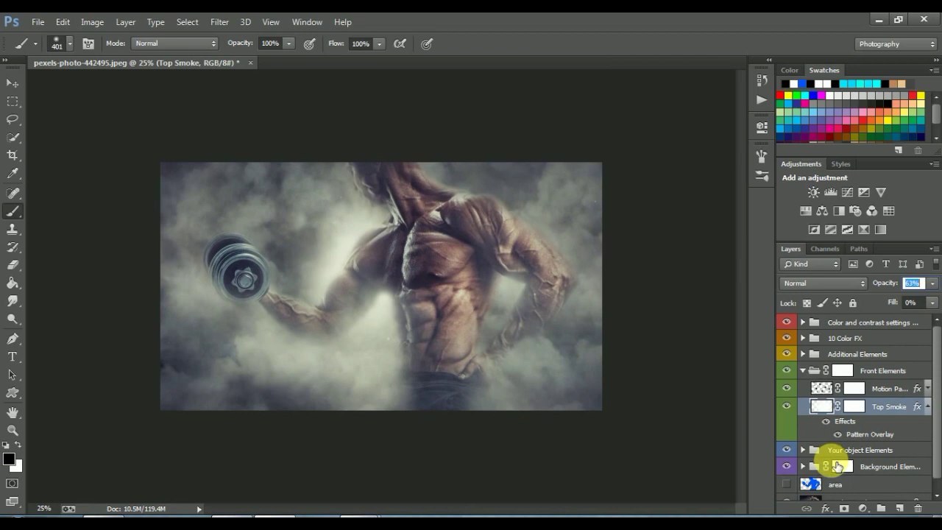
{"action": "left_click", "coordinate": [802, 371]}
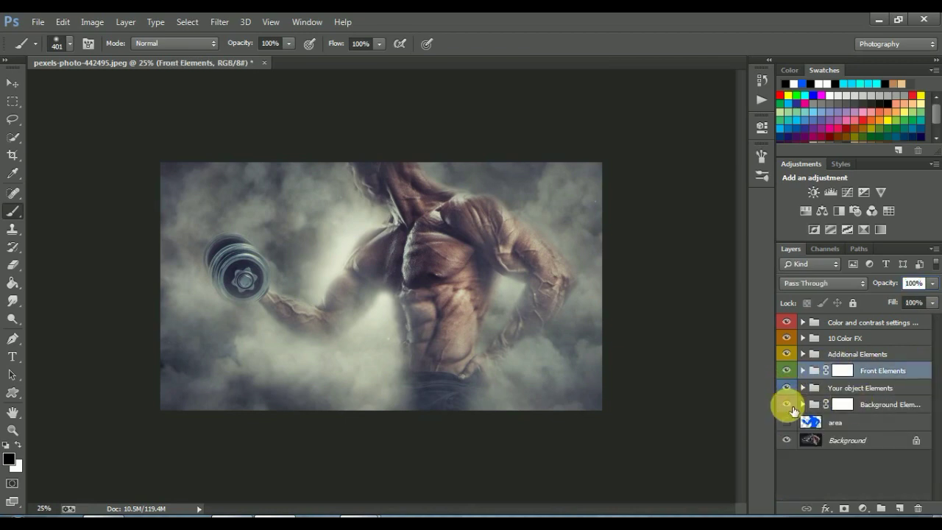
Compare the image without the background smoke, then fold Background Elements back up.
{"action": "left_click", "coordinate": [786, 405]}
{"action": "left_click", "coordinate": [786, 405]}
{"action": "left_click", "coordinate": [802, 404]}
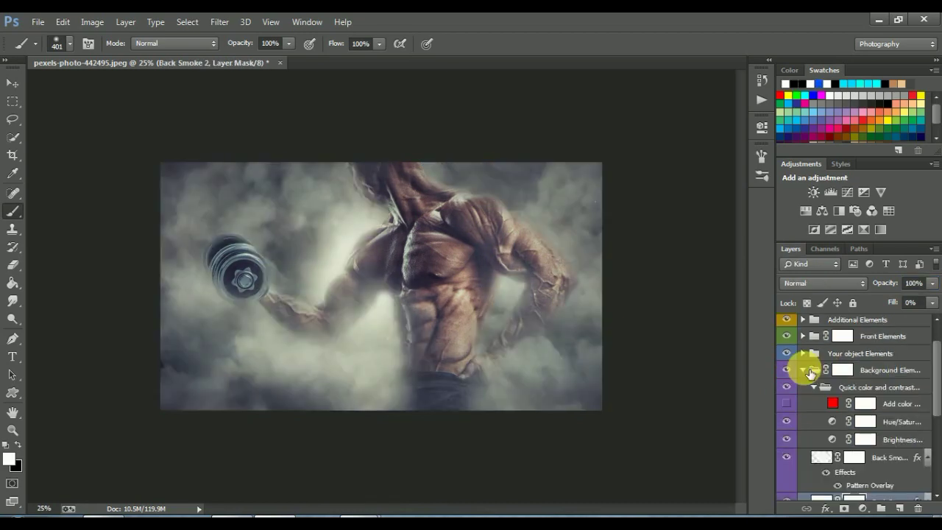
{"action": "left_click", "coordinate": [810, 370]}
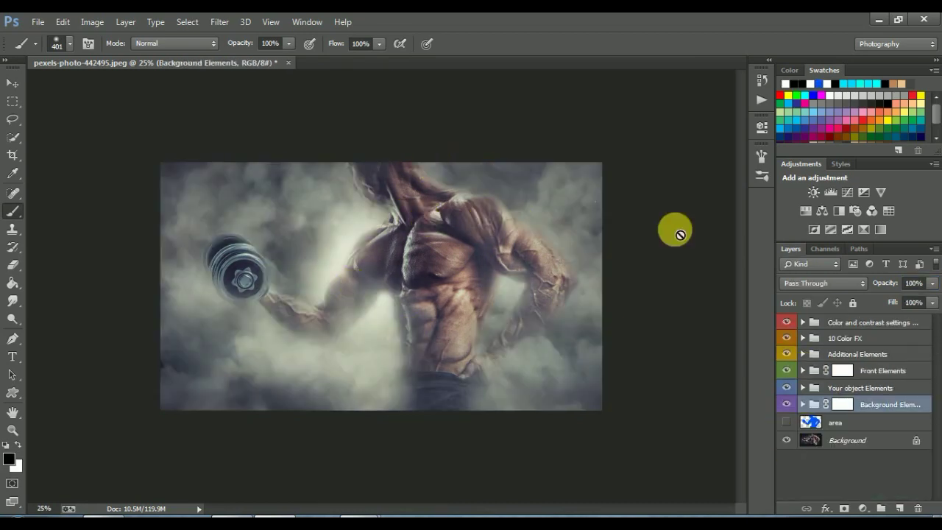
{"action": "left_click", "coordinate": [876, 323]}
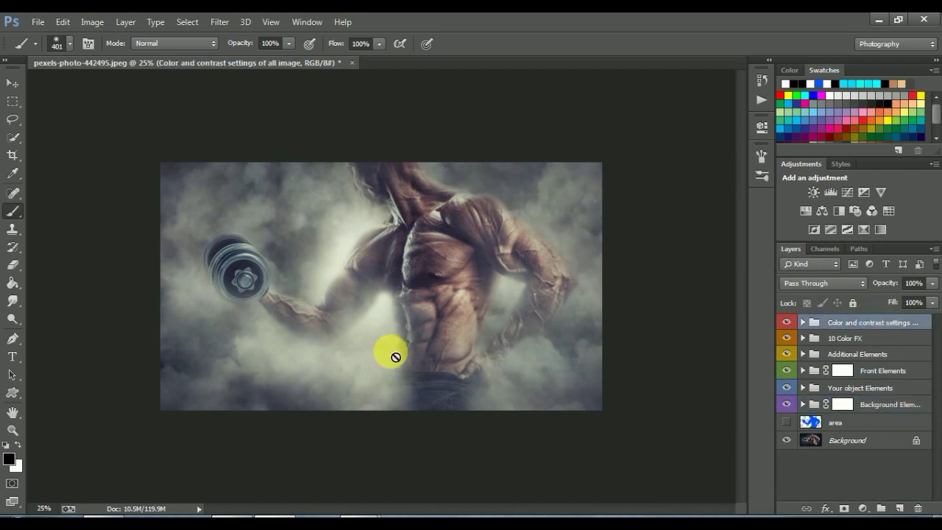
Preview the Color 1 to Color 4 tints in 10 Color FX, then switch them all off.
{"action": "left_click", "coordinate": [803, 337]}
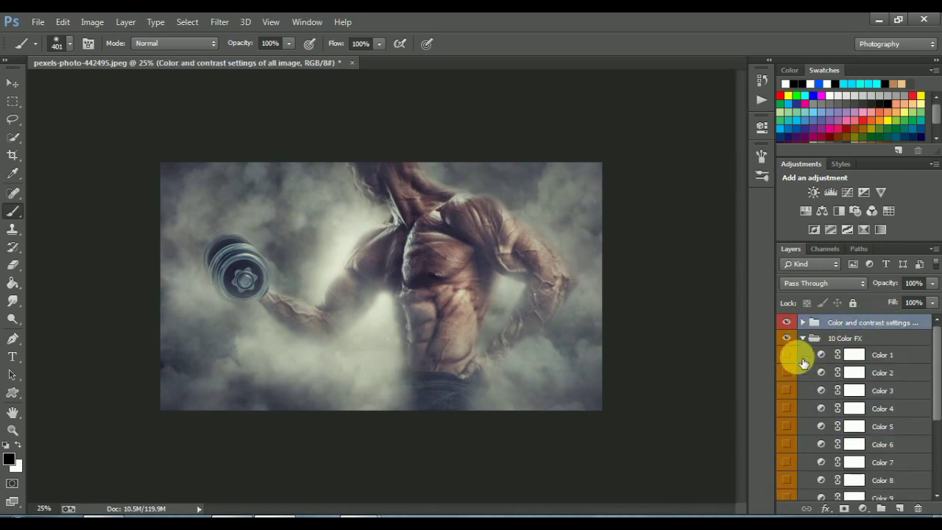
{"action": "left_click", "coordinate": [788, 356]}
{"action": "left_click", "coordinate": [787, 372]}
{"action": "left_click", "coordinate": [786, 390]}
{"action": "left_click", "coordinate": [787, 408]}
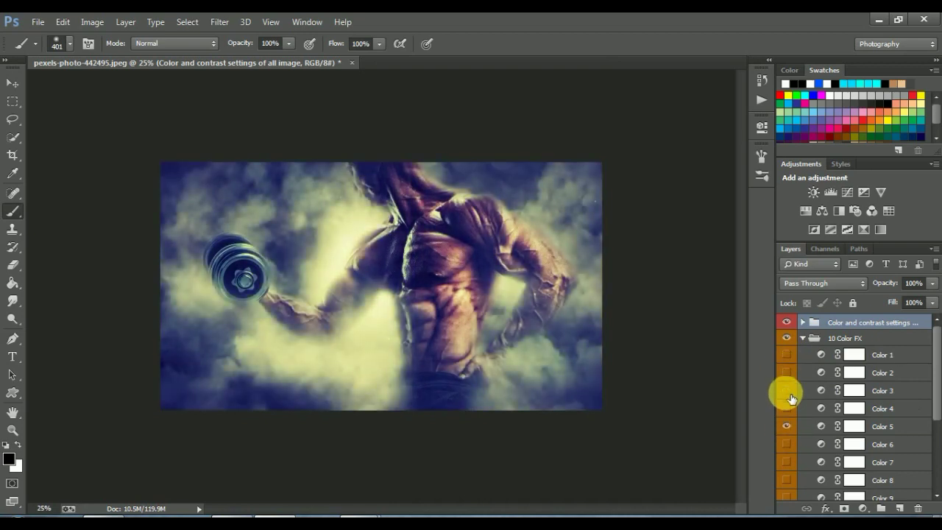
{"action": "left_click_drag", "start_coordinate": [785, 391], "coordinate": [787, 423]}
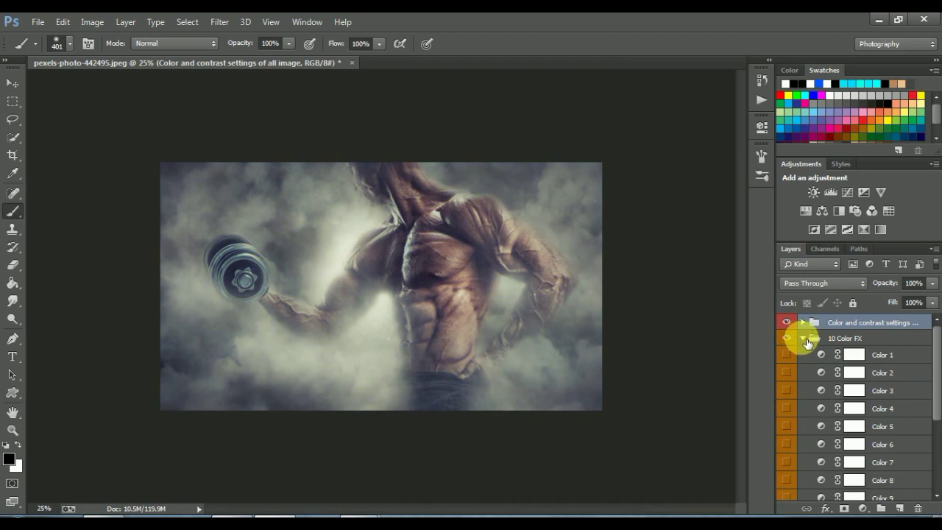
{"action": "left_click", "coordinate": [803, 338]}
Try the Add color tone and Photo Filter adjustments in Color and contrast settings.
{"action": "left_click", "coordinate": [803, 322]}
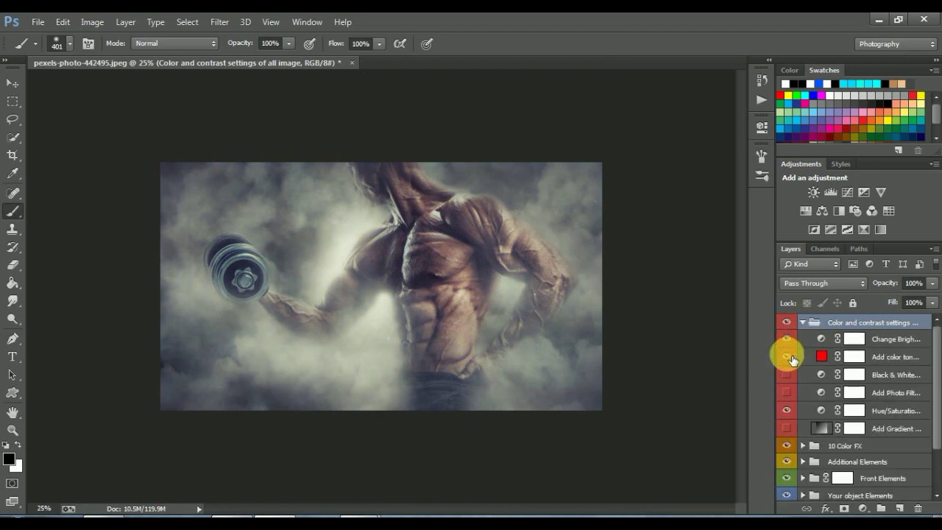
{"action": "left_click", "coordinate": [792, 359]}
{"action": "left_click", "coordinate": [792, 394]}
{"action": "left_click", "coordinate": [793, 395]}
{"action": "left_click", "coordinate": [806, 324]}
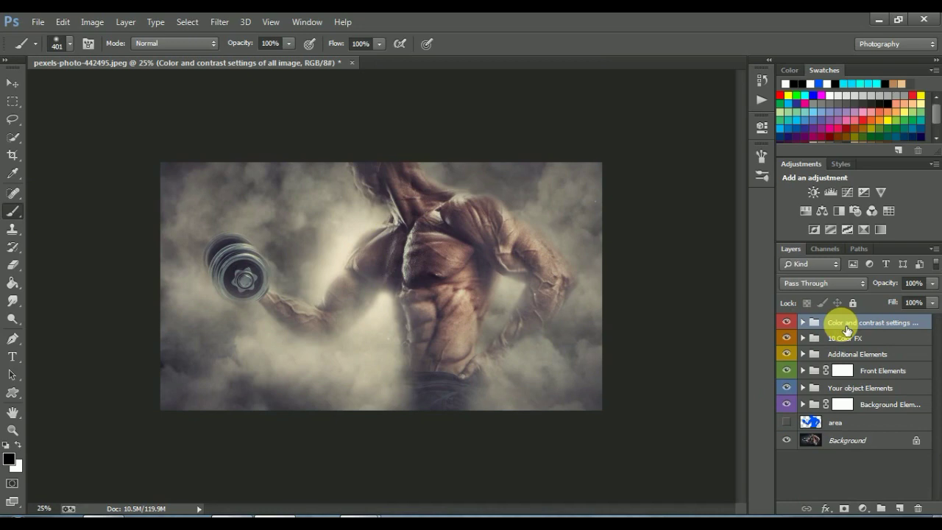
{"action": "left_click", "coordinate": [841, 405]}
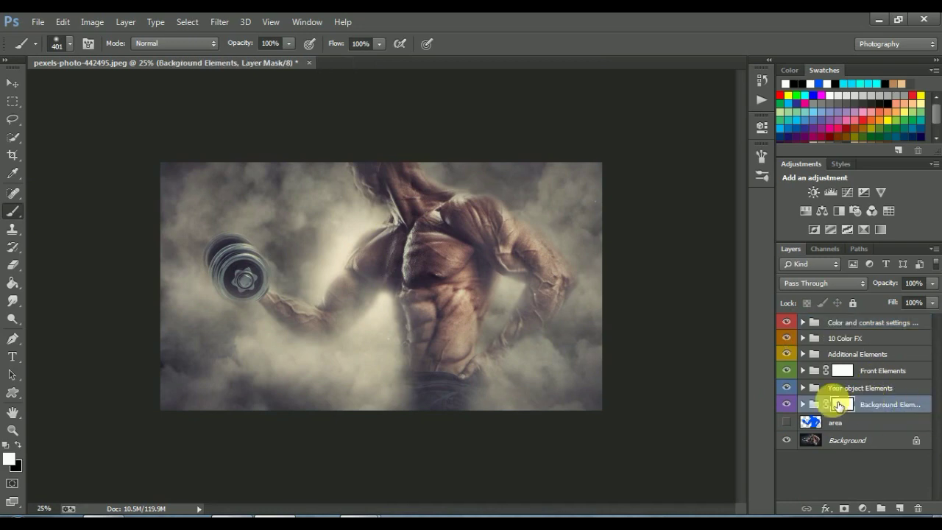
Reopen the Actions panel and browse the Animated Smoke 3000, 1500 and 750 pixel actions.
{"action": "left_click", "coordinate": [307, 23]}
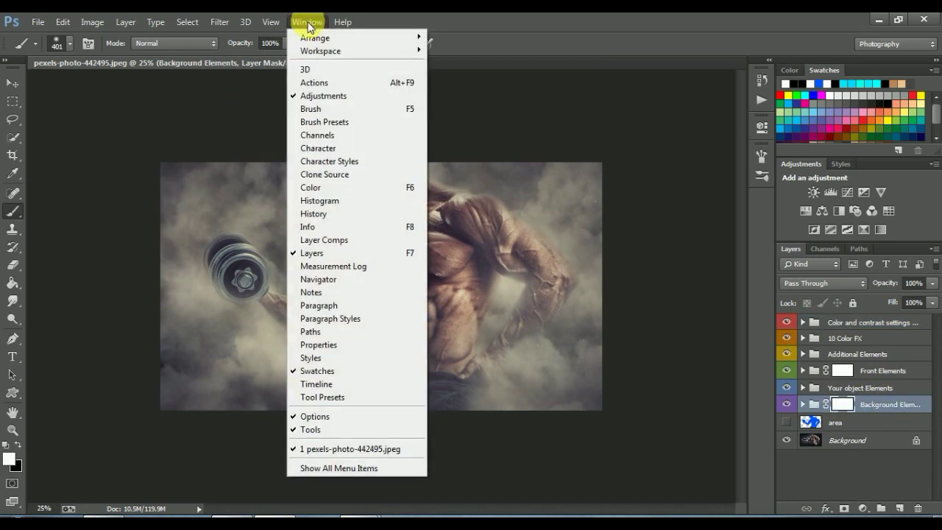
{"action": "left_click", "coordinate": [321, 83]}
{"action": "scroll", "coordinate": [741, 187], "scroll_direction": "down", "scroll_amount": 1}
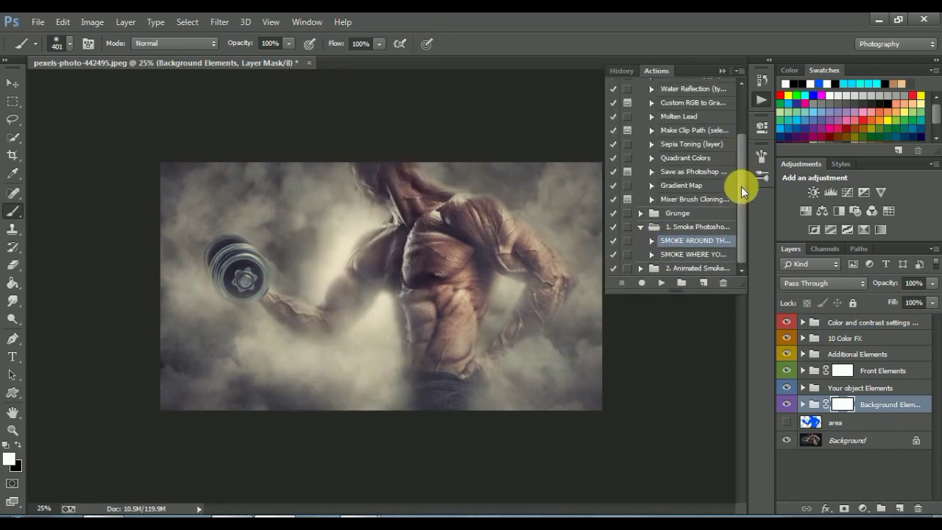
{"action": "left_click", "coordinate": [641, 227]}
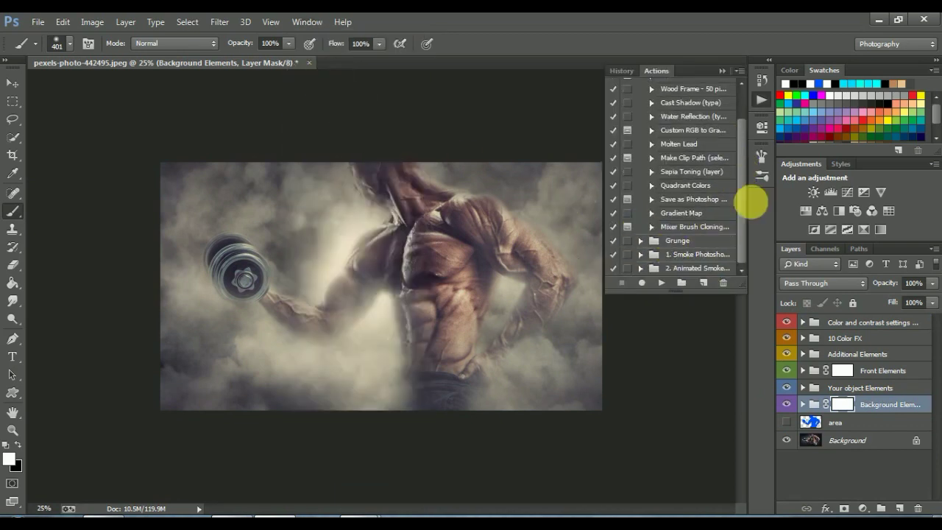
{"action": "left_click", "coordinate": [705, 267]}
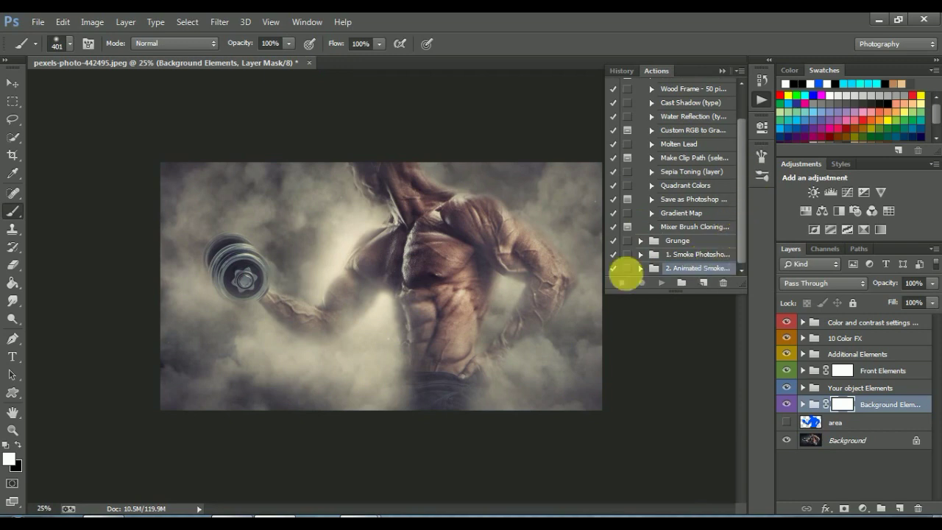
{"action": "left_click_drag", "start_coordinate": [740, 177], "coordinate": [743, 233]}
{"action": "left_click_drag", "start_coordinate": [610, 294], "coordinate": [540, 320]}
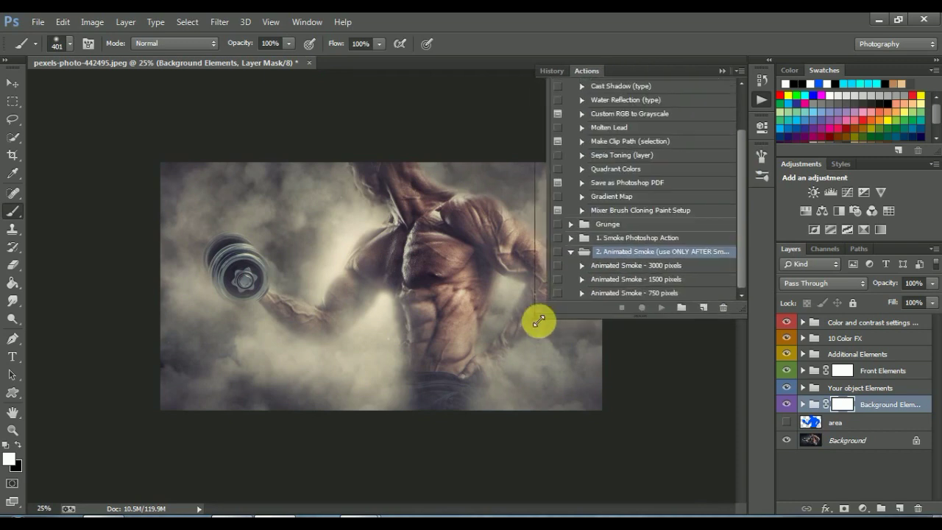
{"action": "left_click", "coordinate": [671, 267]}
{"action": "left_click", "coordinate": [668, 279]}
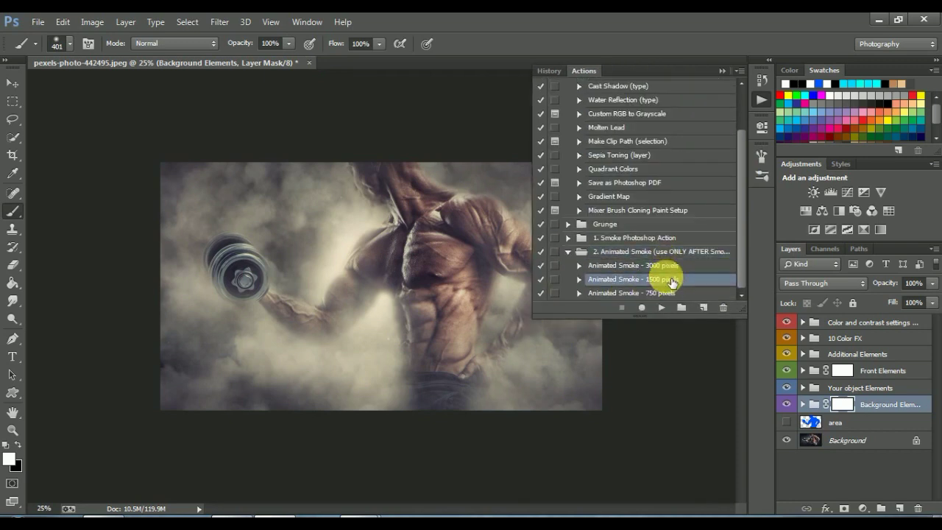
{"action": "left_click", "coordinate": [662, 293]}
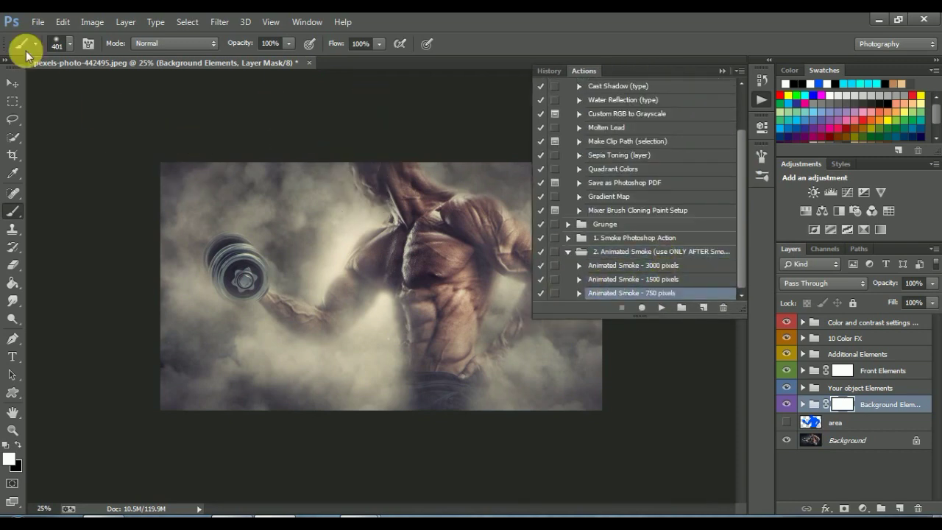
Verify the image is 2560 × 1440 px, cancel, and select Animated Smoke - 3000 pixels.
{"action": "left_click", "coordinate": [95, 24]}
{"action": "left_click", "coordinate": [107, 121]}
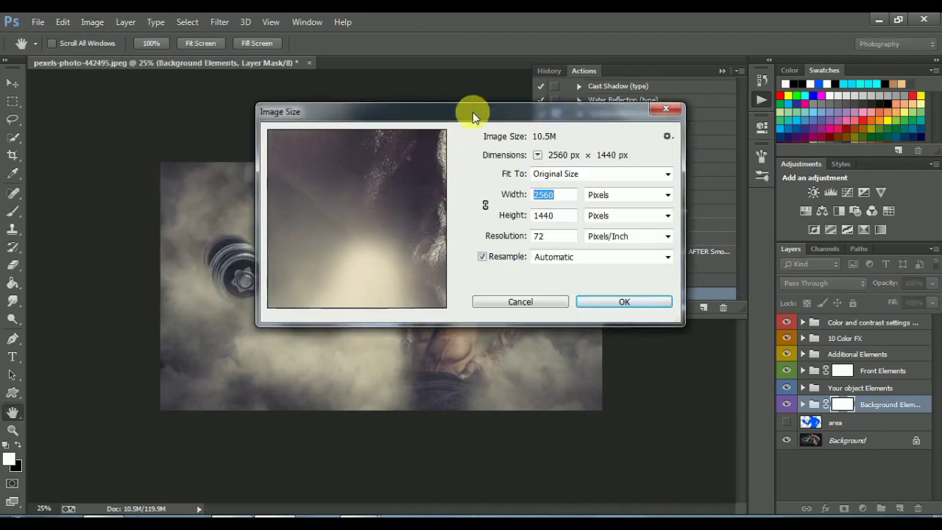
{"action": "left_click_drag", "start_coordinate": [478, 111], "coordinate": [203, 112]}
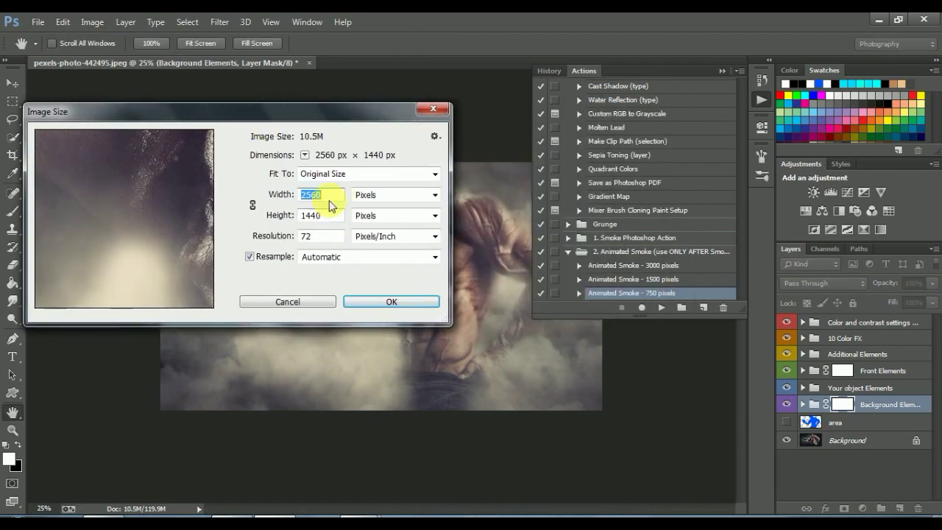
{"action": "double_click", "coordinate": [310, 215]}
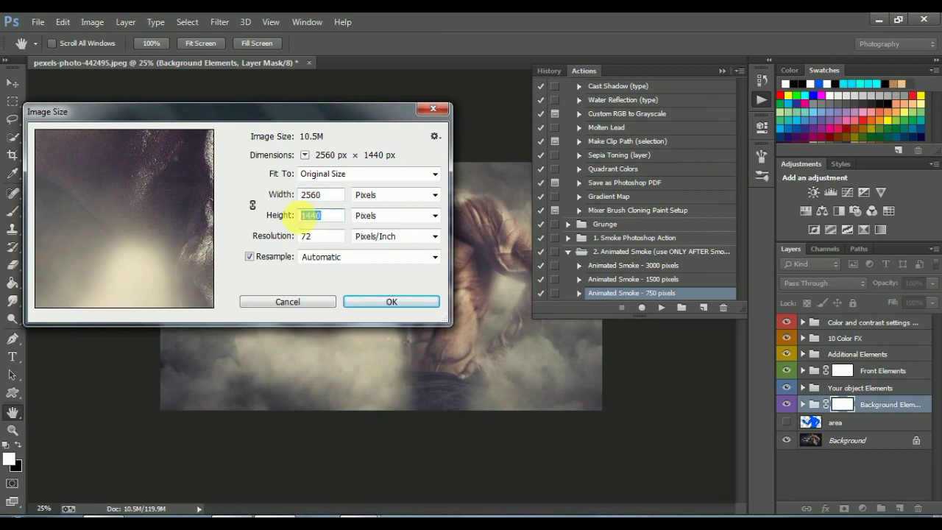
{"action": "left_click", "coordinate": [295, 301]}
{"action": "left_click", "coordinate": [623, 265]}
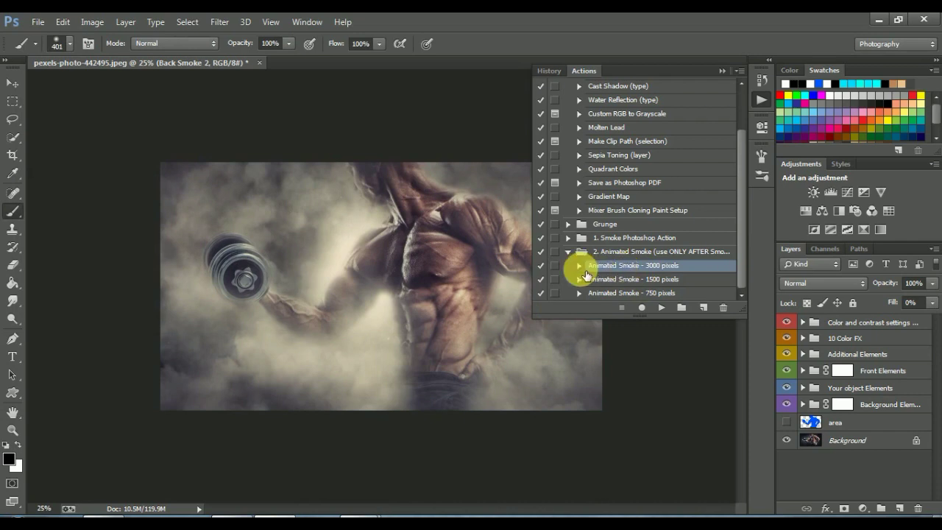
Play the Animated Smoke - 3000 pixels action, switch to the Move tool, and close Actions.
{"action": "left_click", "coordinate": [662, 308]}
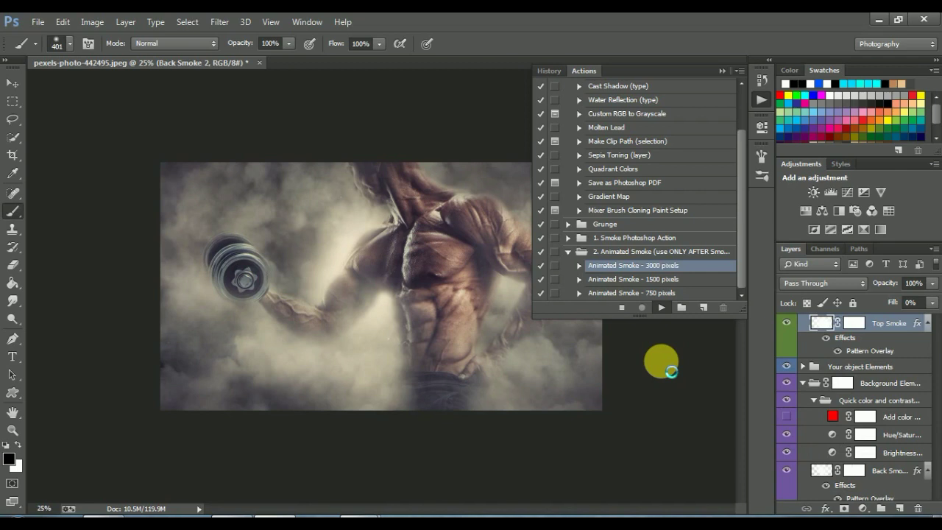
{"action": "left_click", "coordinate": [11, 83]}
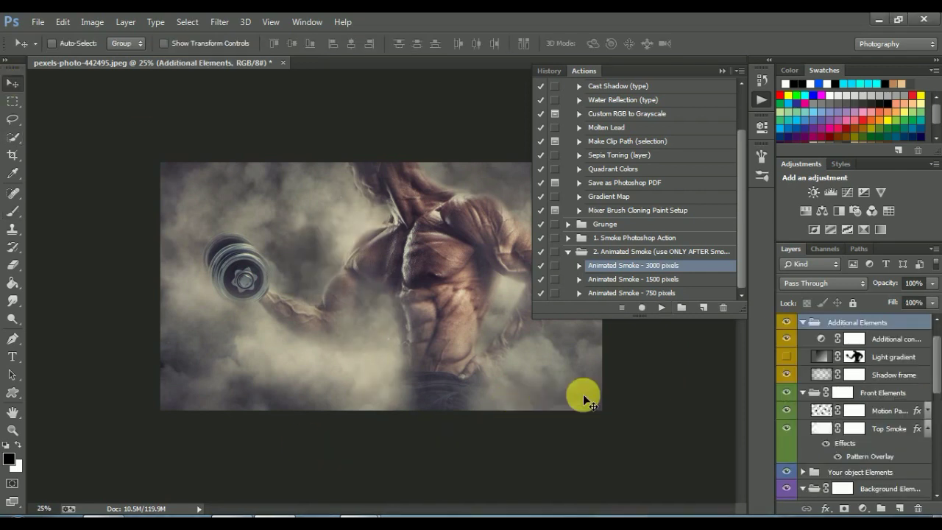
{"action": "left_click", "coordinate": [722, 71]}
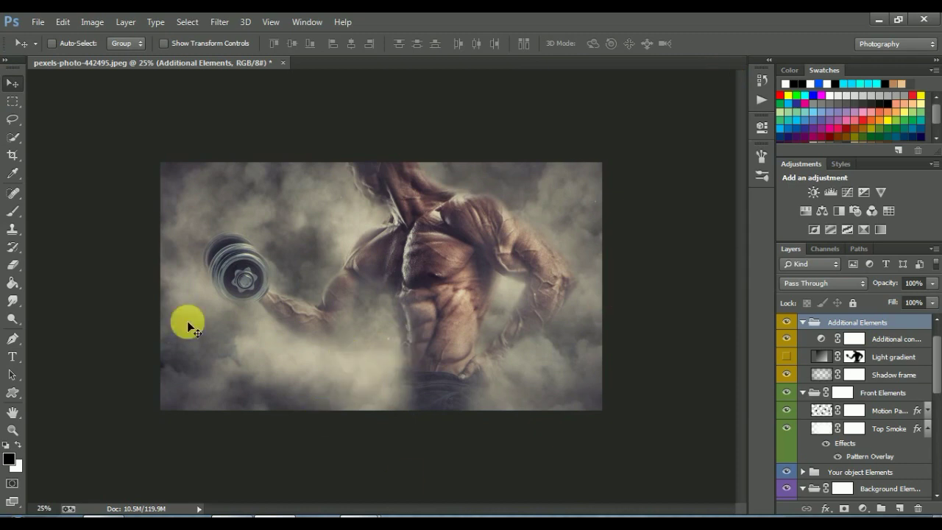
{"action": "left_click", "coordinate": [805, 324]}
{"action": "left_click", "coordinate": [804, 324]}
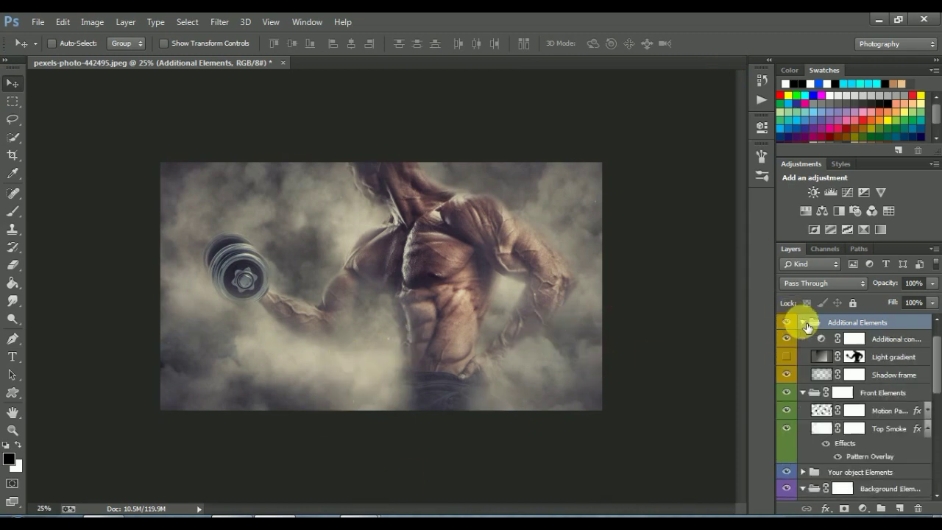
{"action": "left_click", "coordinate": [311, 20]}
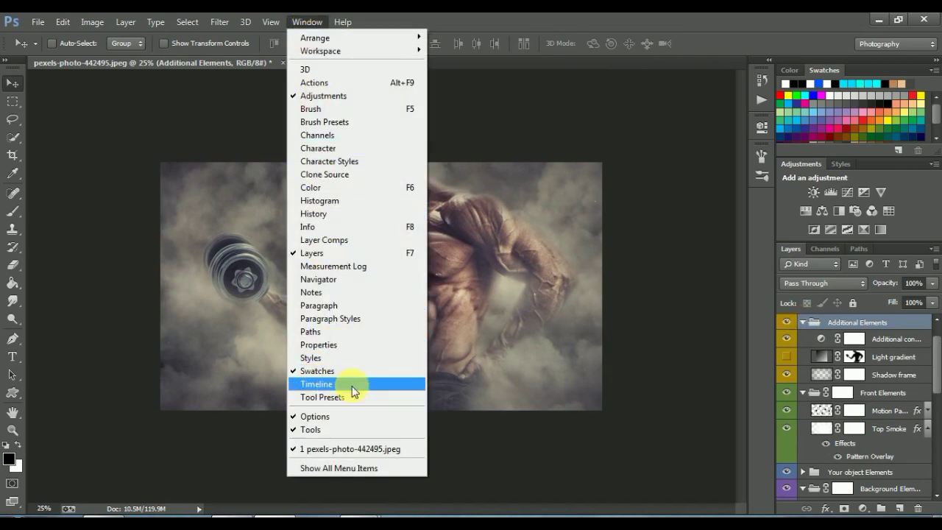
Show a taller Timeline panel and play the smoke animation through to 0:00:04:29.
{"action": "left_click", "coordinate": [319, 384]}
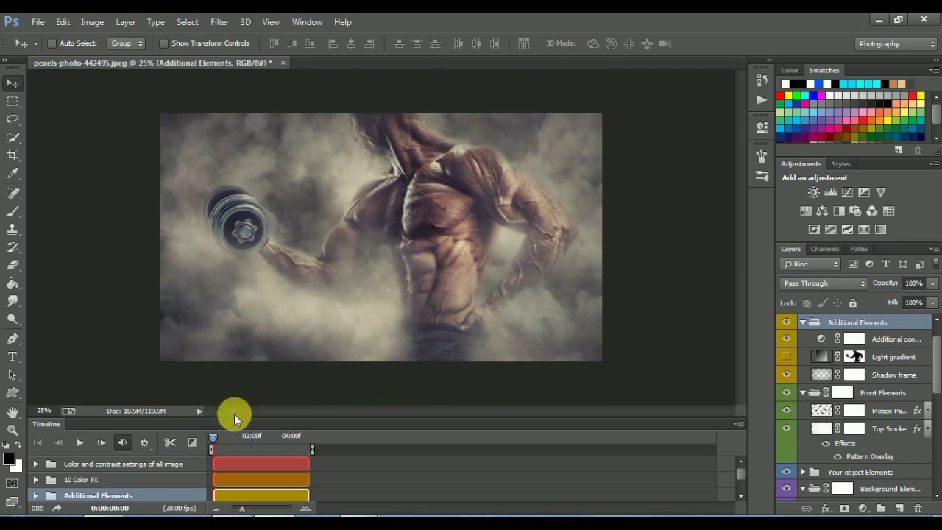
{"action": "left_click_drag", "start_coordinate": [244, 417], "coordinate": [242, 390]}
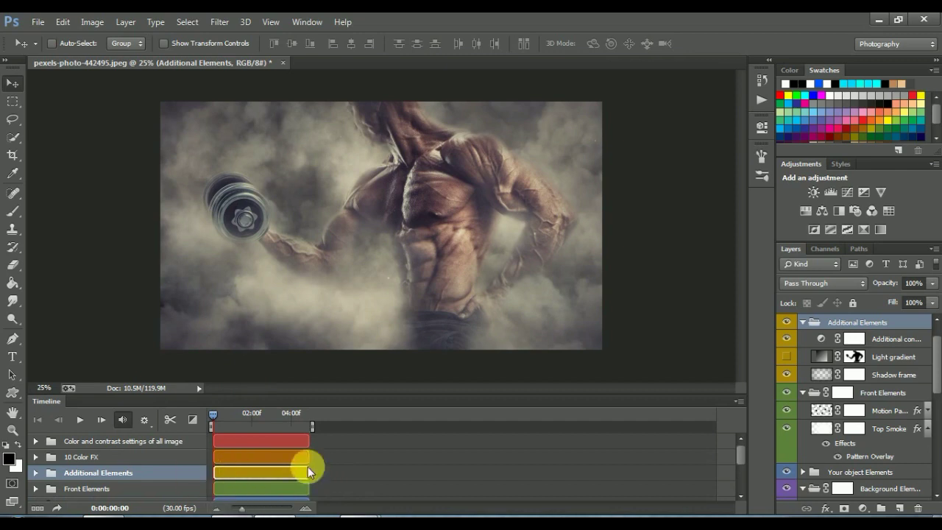
{"action": "left_click", "coordinate": [81, 421]}
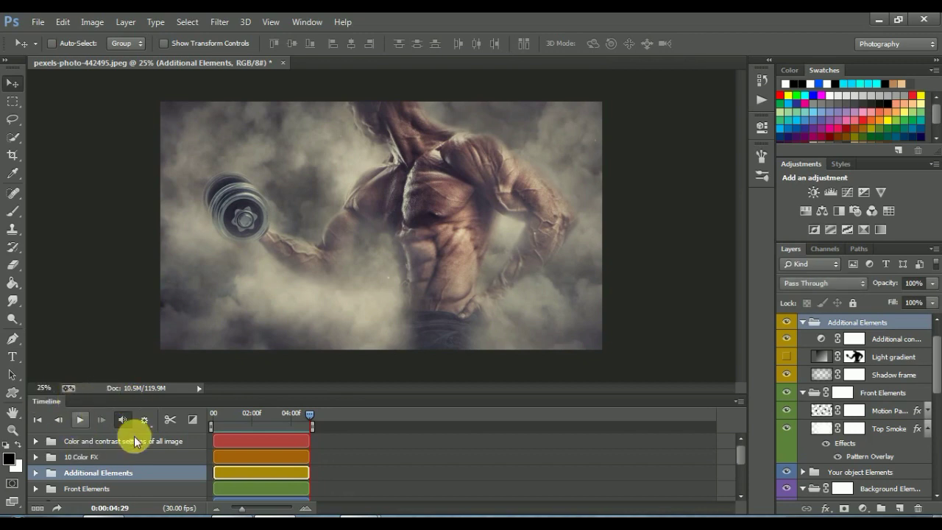
Review the timeline's Resolution and Loop Playback options and replay the animation from the start.
{"action": "left_click", "coordinate": [150, 426]}
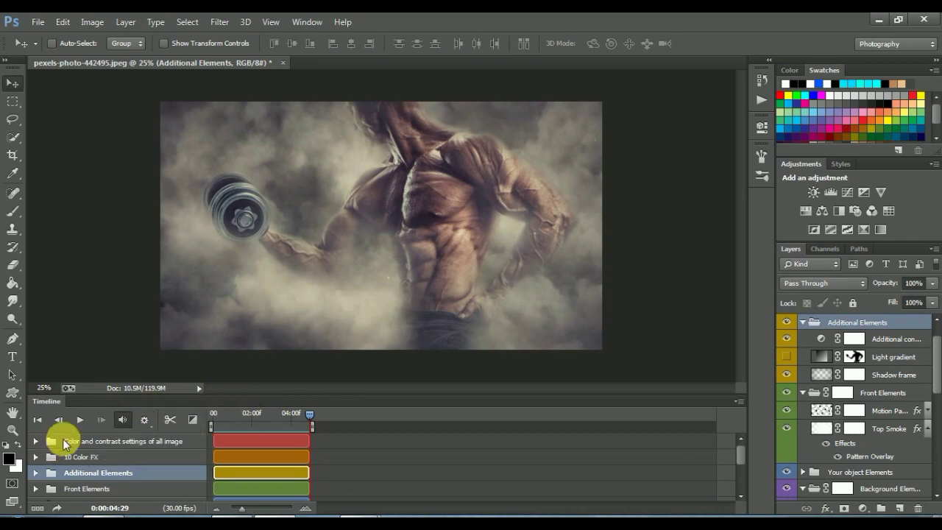
{"action": "left_click", "coordinate": [80, 419]}
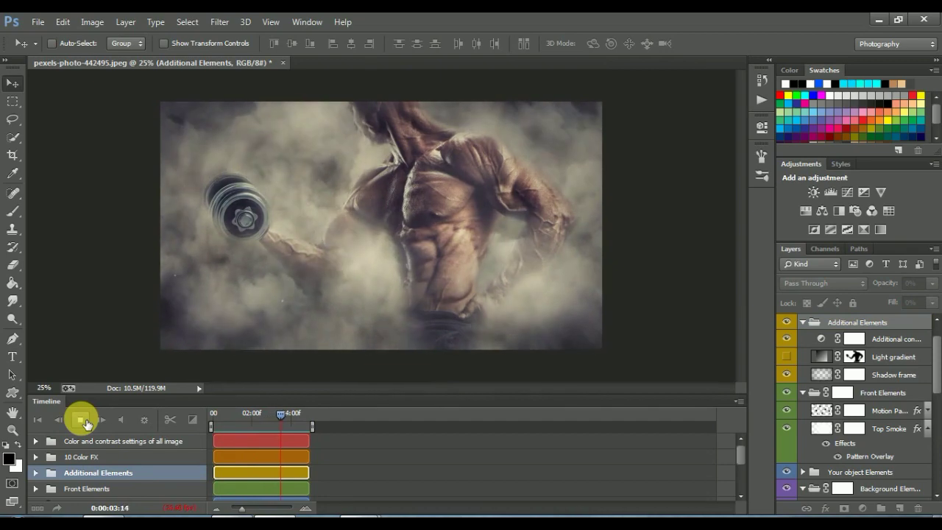
{"action": "left_click", "coordinate": [83, 421]}
{"action": "left_click", "coordinate": [86, 424]}
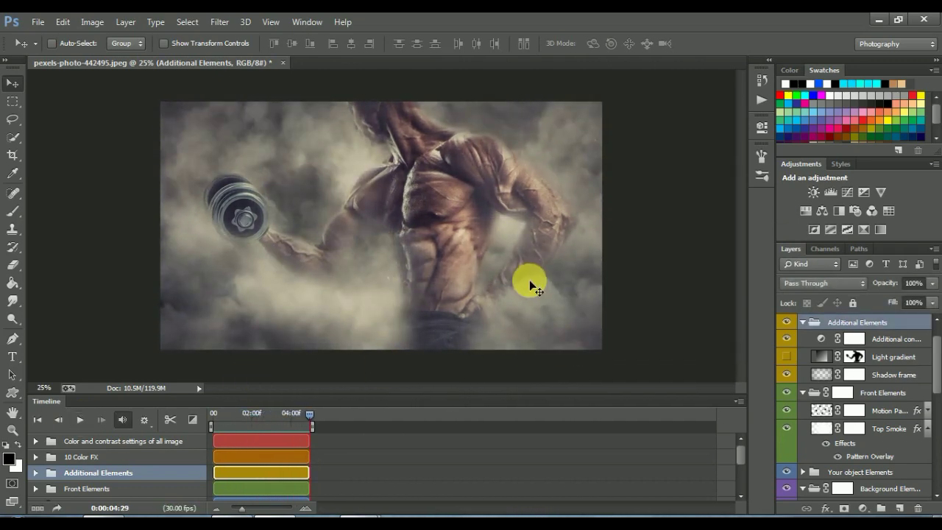
{"action": "left_click", "coordinate": [144, 420]}
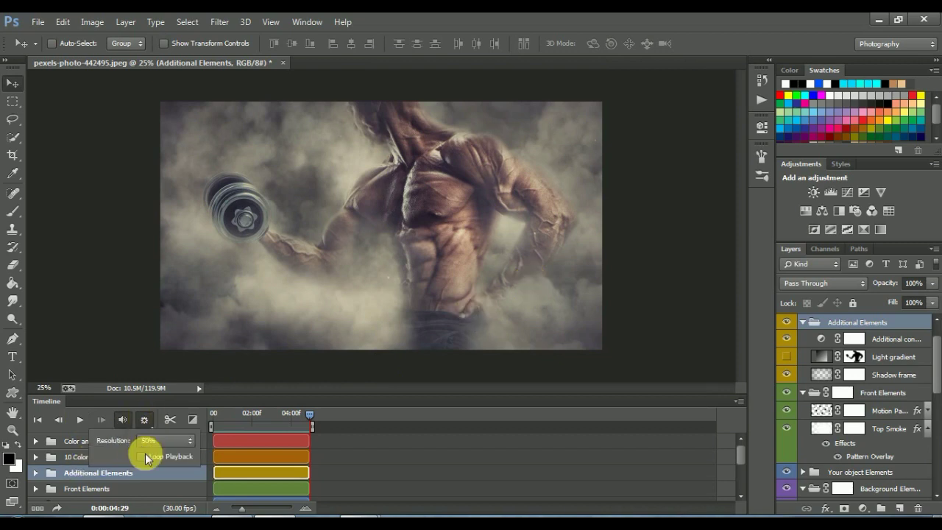
{"action": "left_click", "coordinate": [80, 419]}
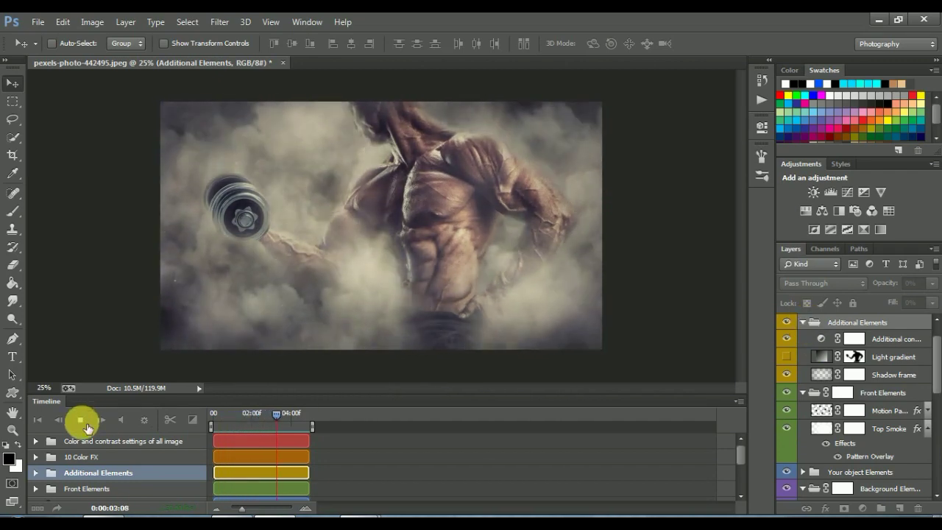
Stop at 0:00:03:10, compare without Top Smoke, and collapse Additional and Front Elements.
{"action": "left_click", "coordinate": [80, 419]}
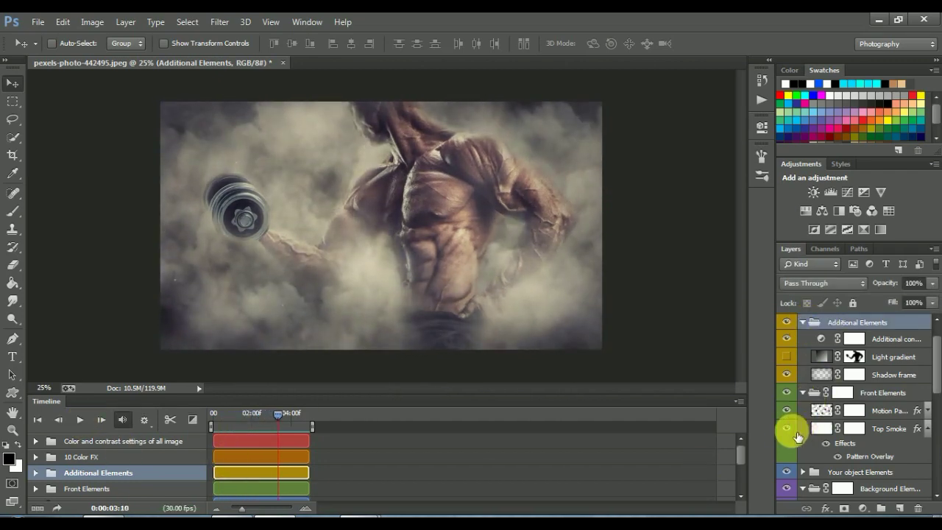
{"action": "left_click", "coordinate": [790, 433]}
{"action": "left_click", "coordinate": [788, 430]}
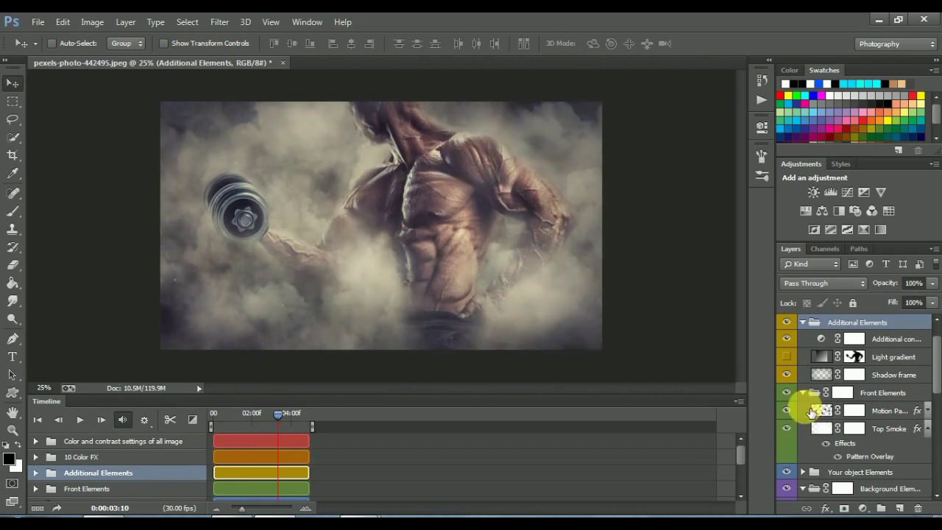
{"action": "left_click", "coordinate": [804, 323]}
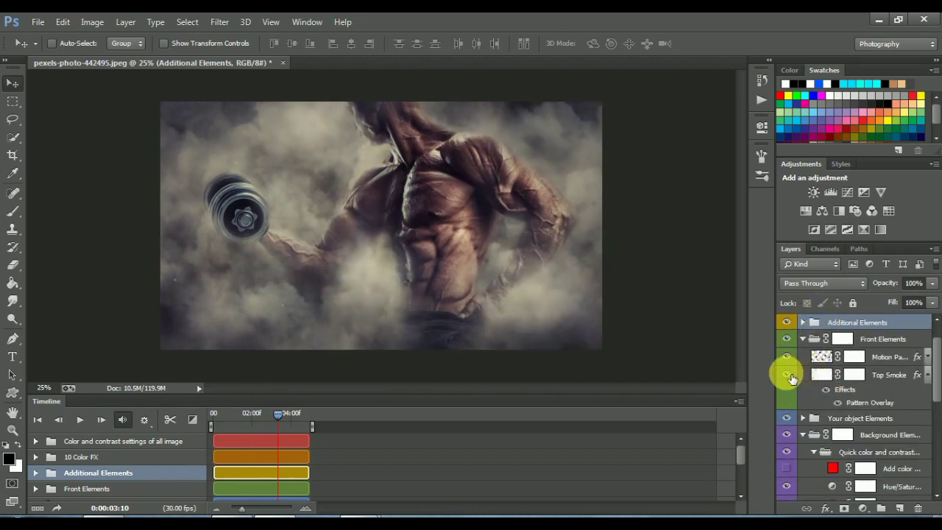
{"action": "left_click", "coordinate": [789, 375]}
{"action": "left_click", "coordinate": [791, 377]}
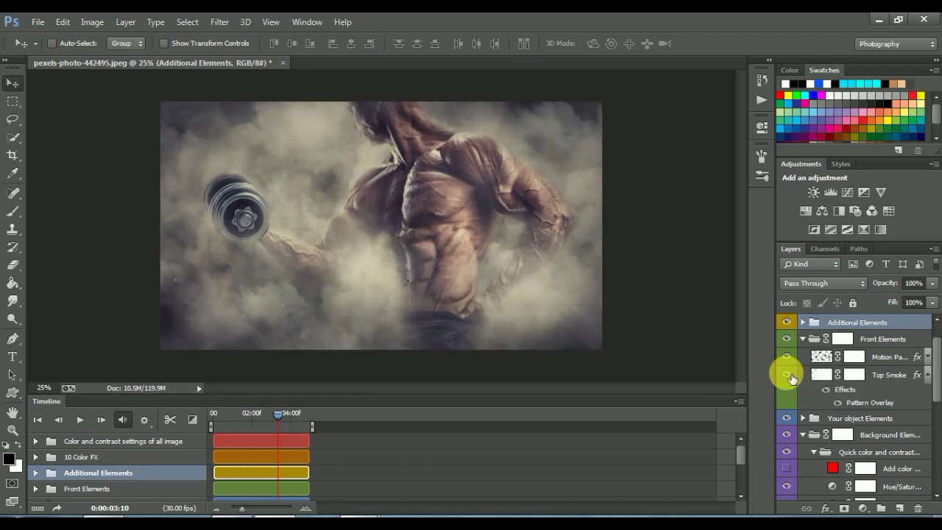
{"action": "left_click", "coordinate": [855, 376]}
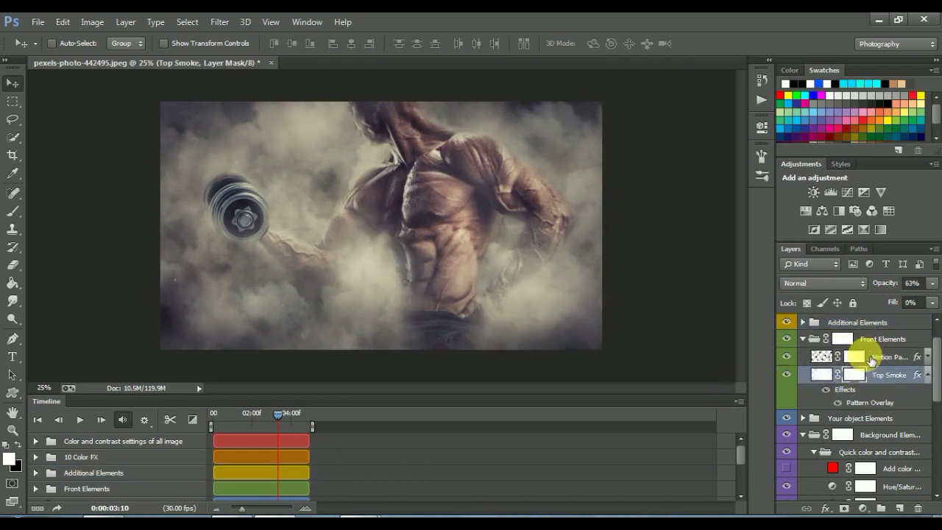
{"action": "left_click", "coordinate": [854, 357]}
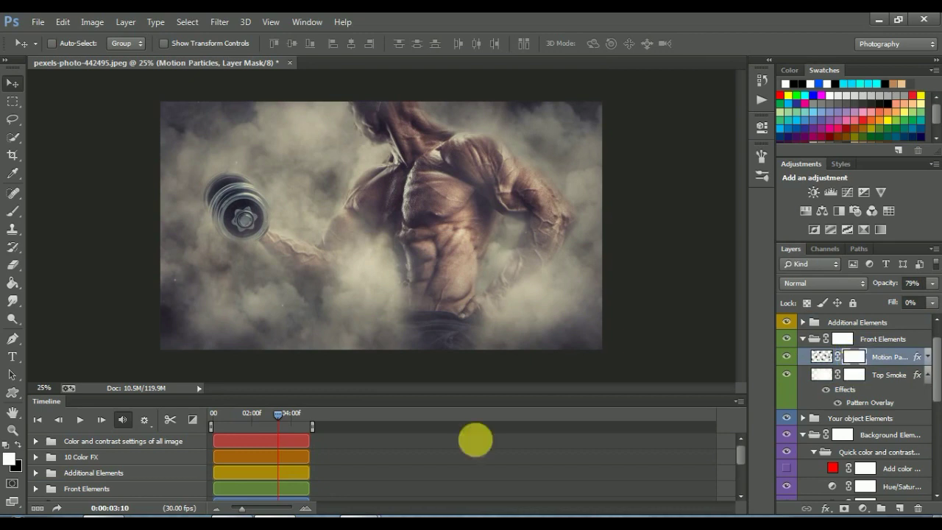
{"action": "left_click", "coordinate": [805, 339]}
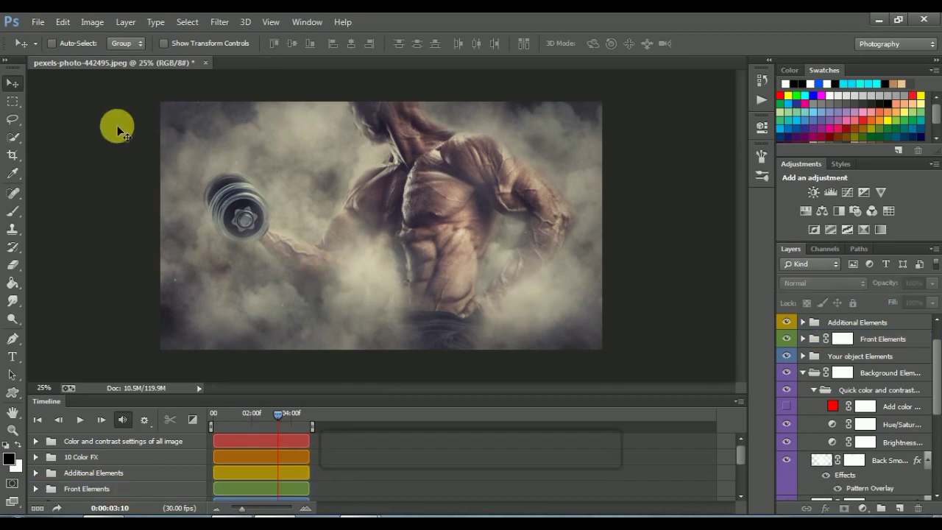
Export the smoke animation with File > Export > Render Video.
{"action": "left_click", "coordinate": [37, 22]}
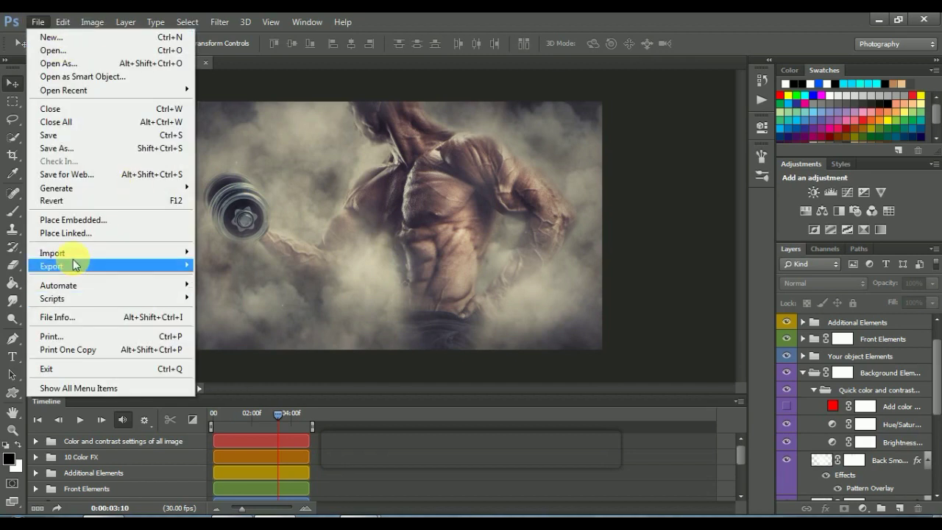
{"action": "mouse_move", "coordinate": [82, 265]}
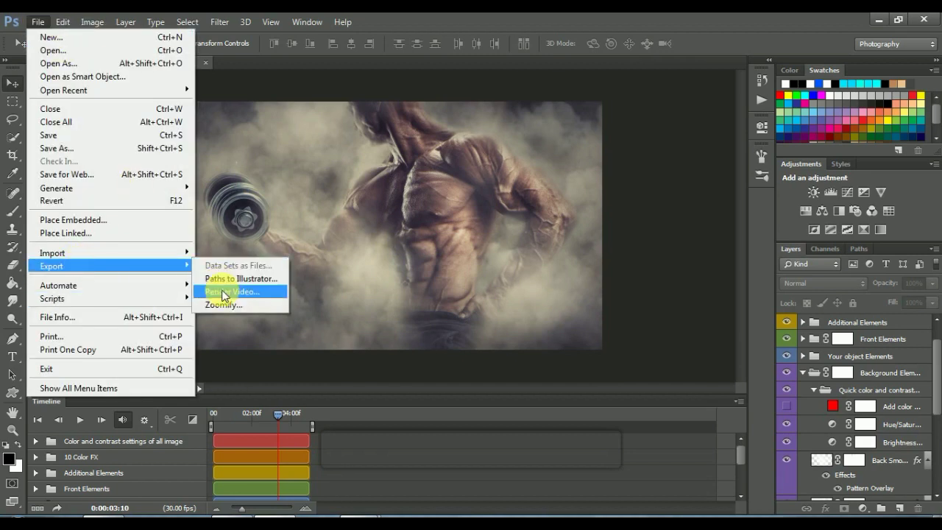
{"action": "left_click", "coordinate": [255, 293]}
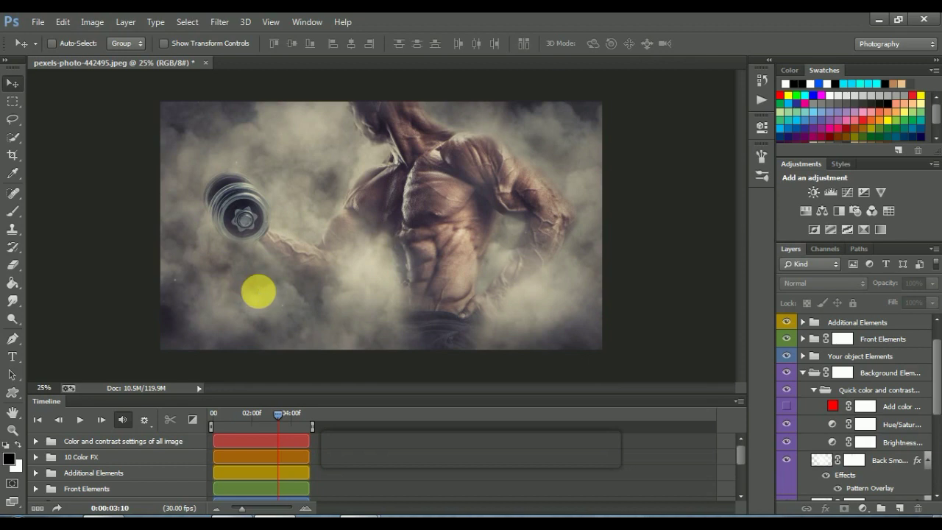